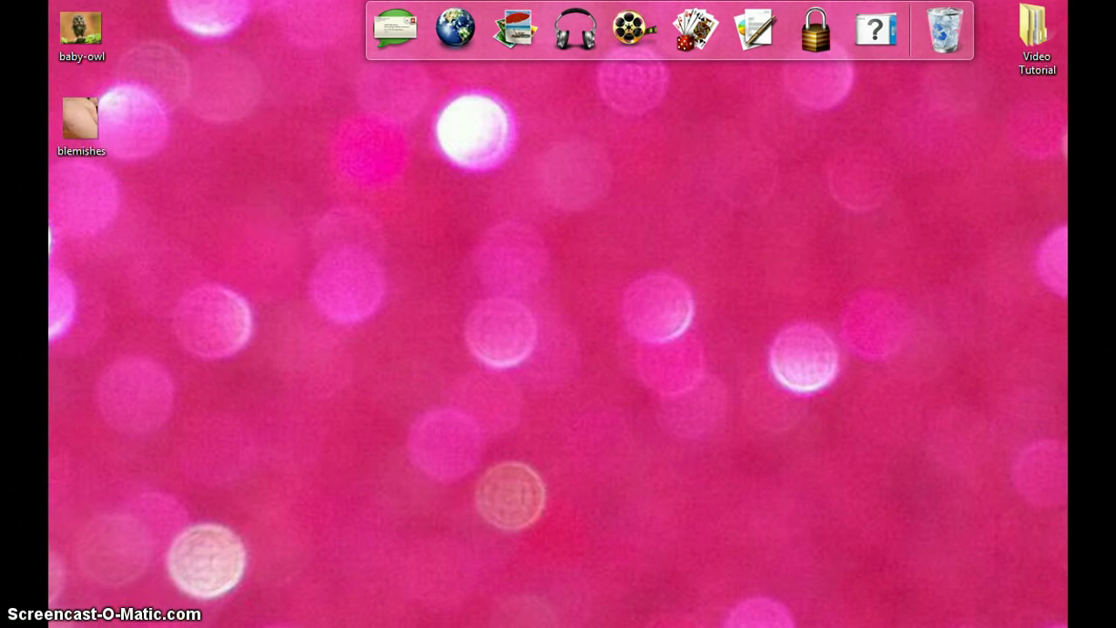
# - Launch GIMP 2 from the desktop
pyautogui.click(87, 624)
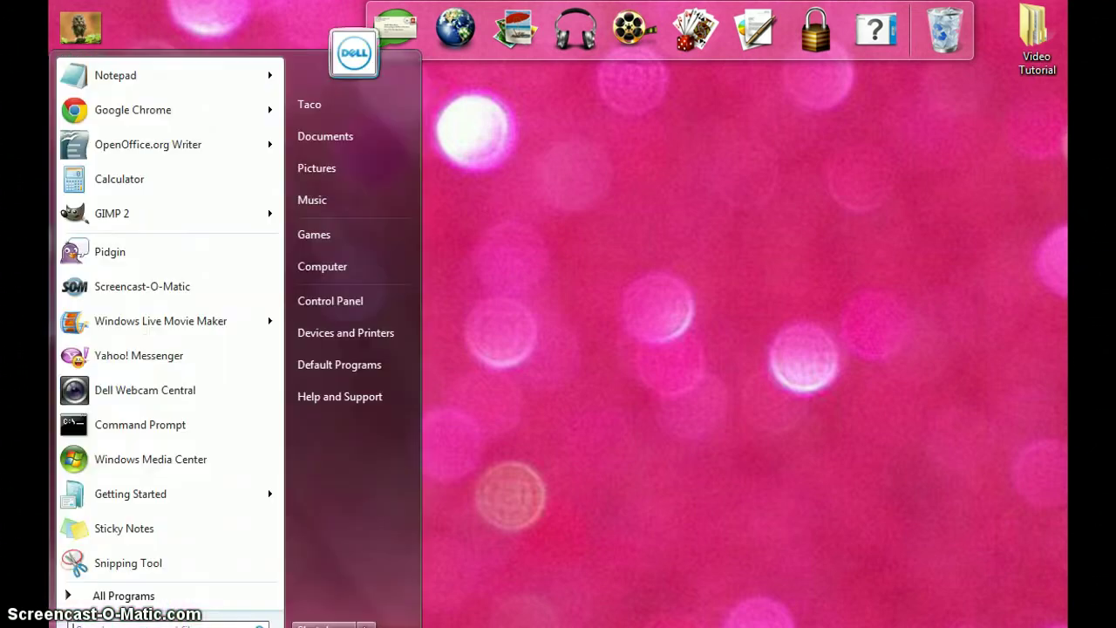
pyautogui.click(133, 218)
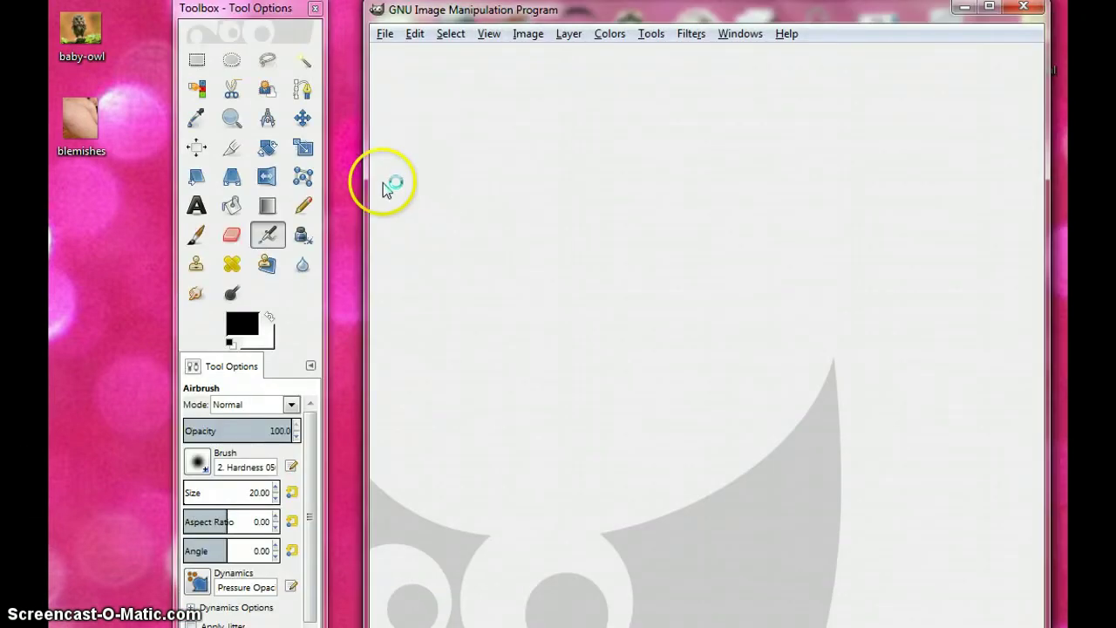
pyautogui.click(77, 119)
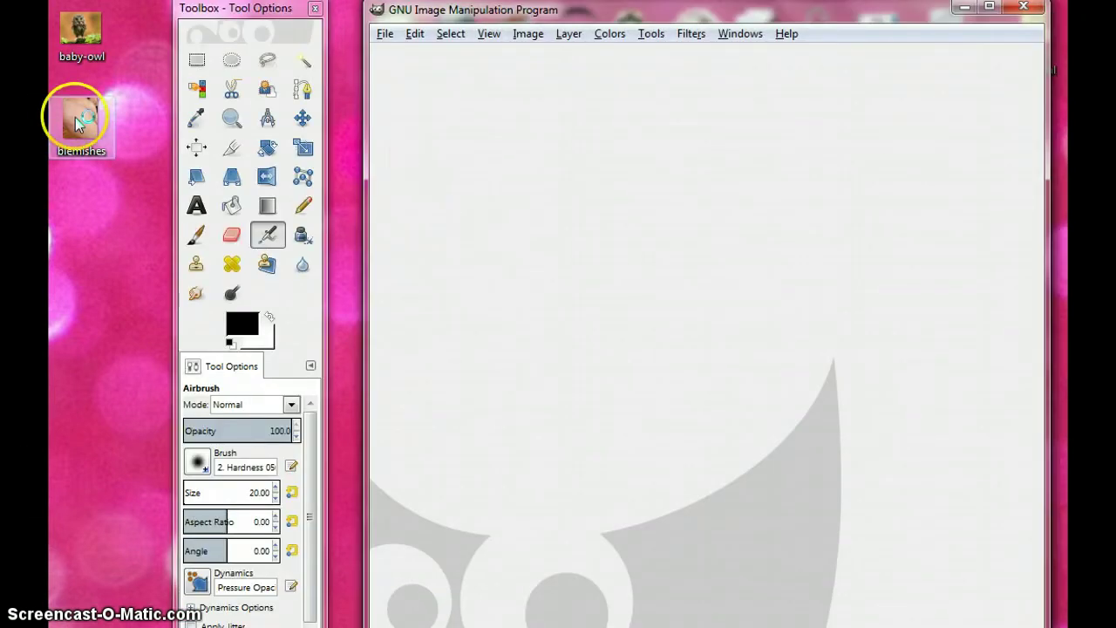
pyautogui.rightClick(75, 116)
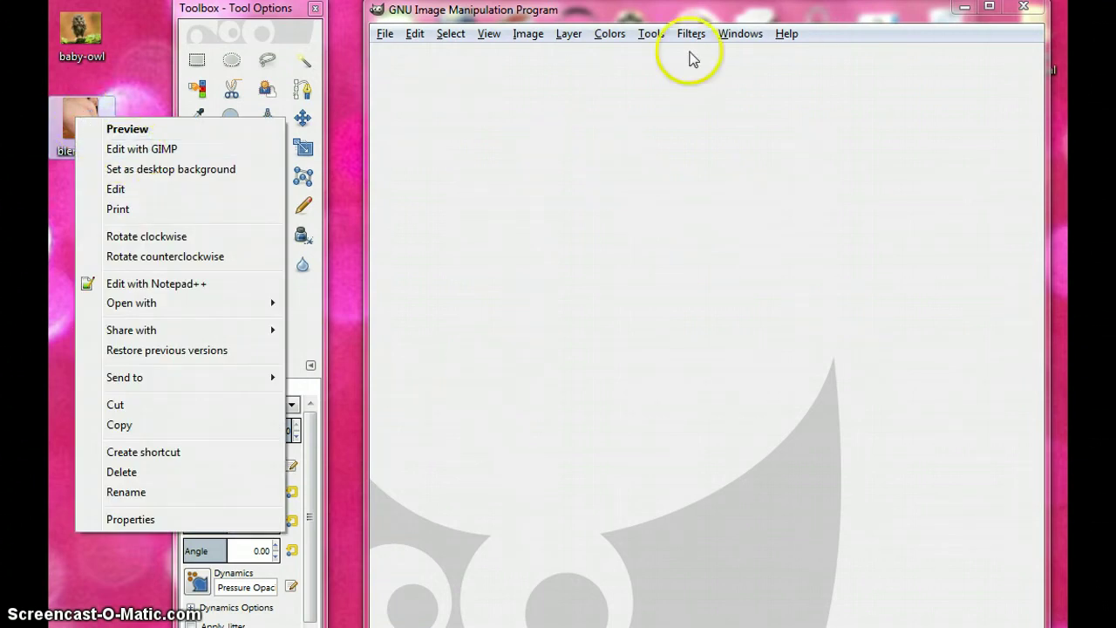
pyautogui.click(746, 101)
# - Open the image blemishes.jpg from the Desktop folder
pyautogui.click(384, 33)
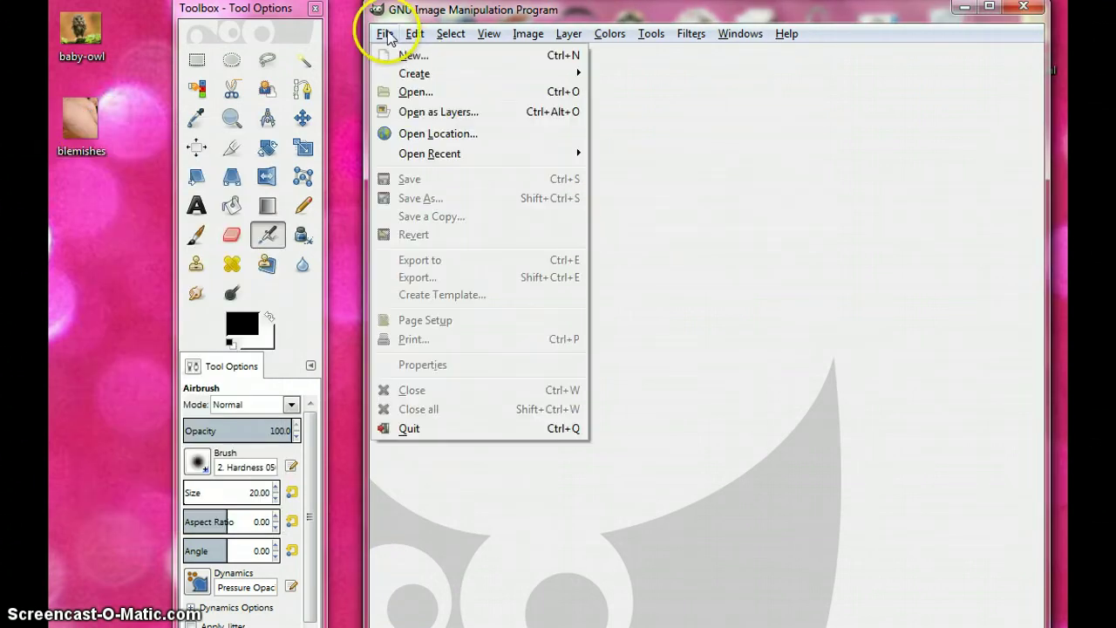
pyautogui.click(415, 93)
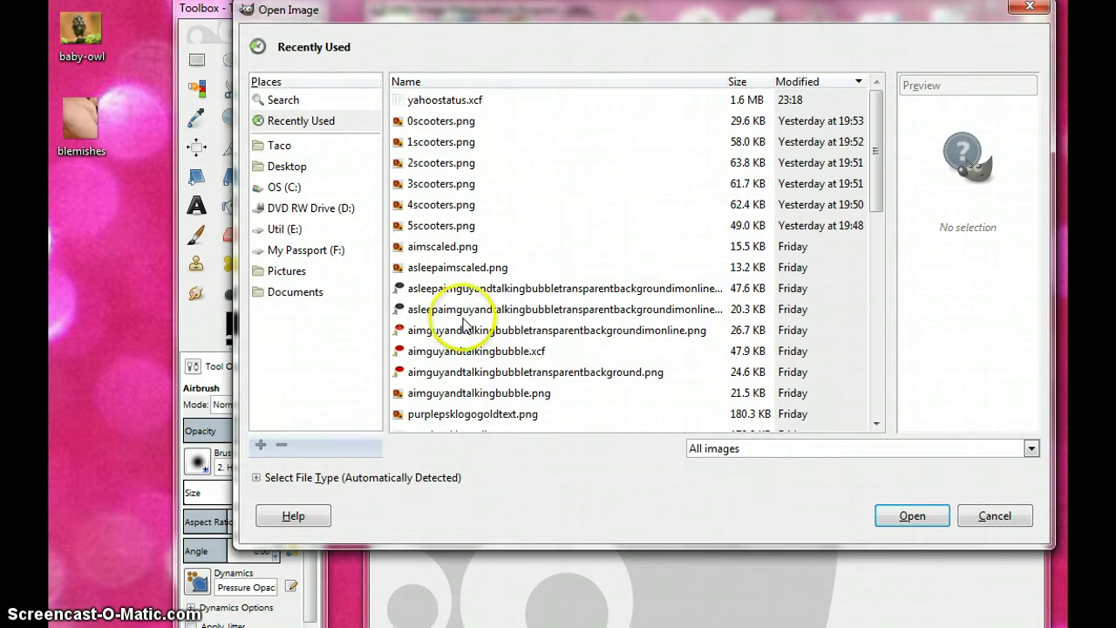
pyautogui.click(297, 167)
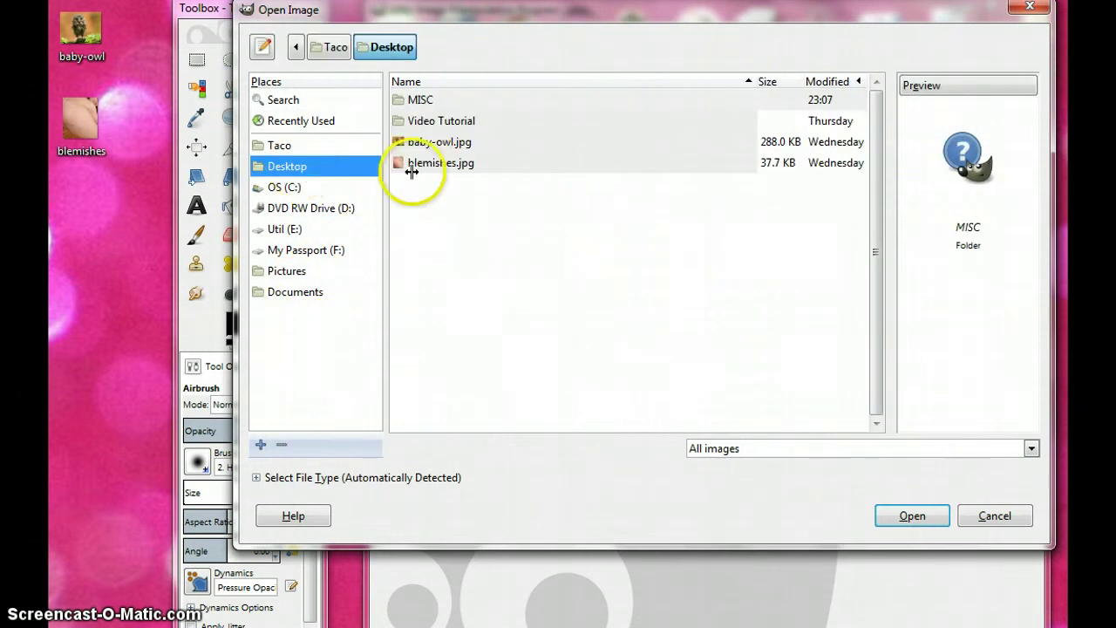
pyautogui.doubleClick(426, 164)
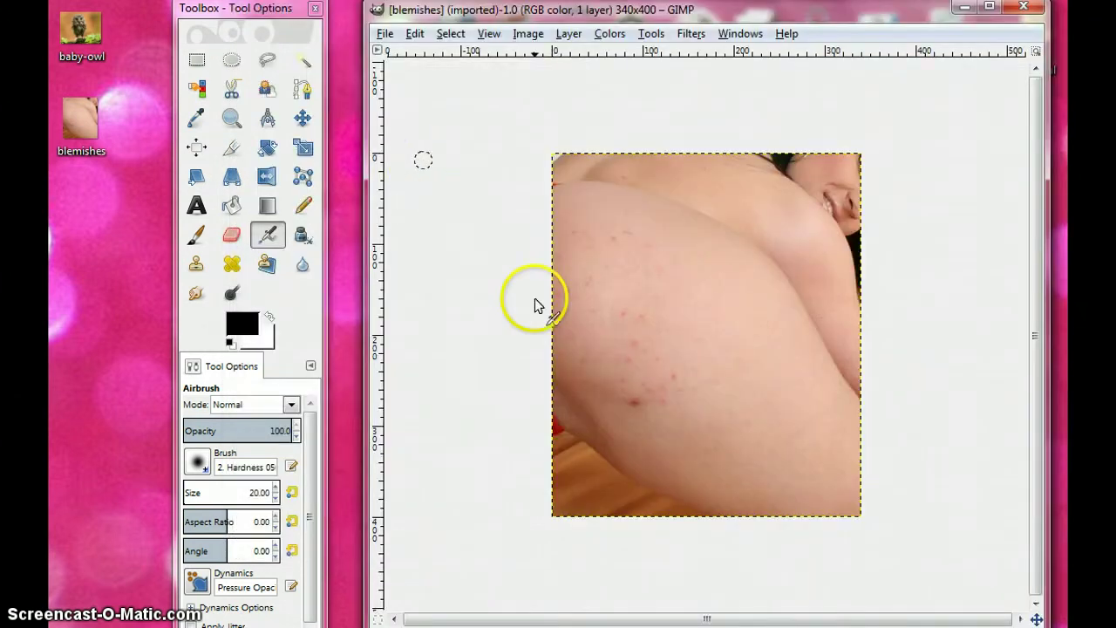
# - Zoom in closely on the isolated red blemish beside the main cluster, keeping clean skin around it in view
pyautogui.click(231, 118)
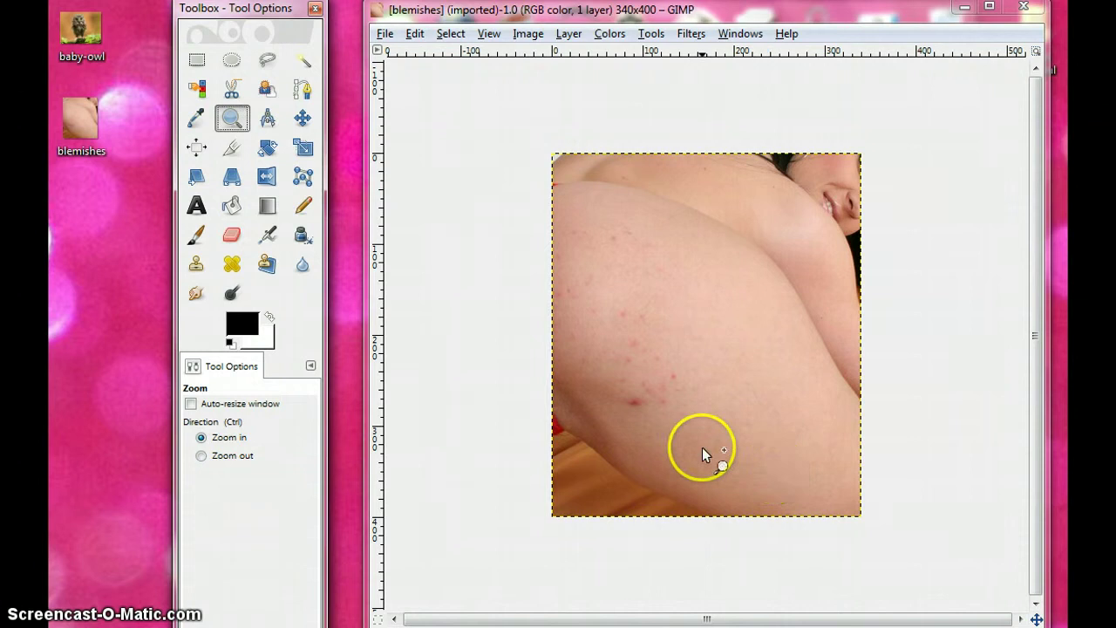
pyautogui.click(671, 417)
pyautogui.click(671, 417)
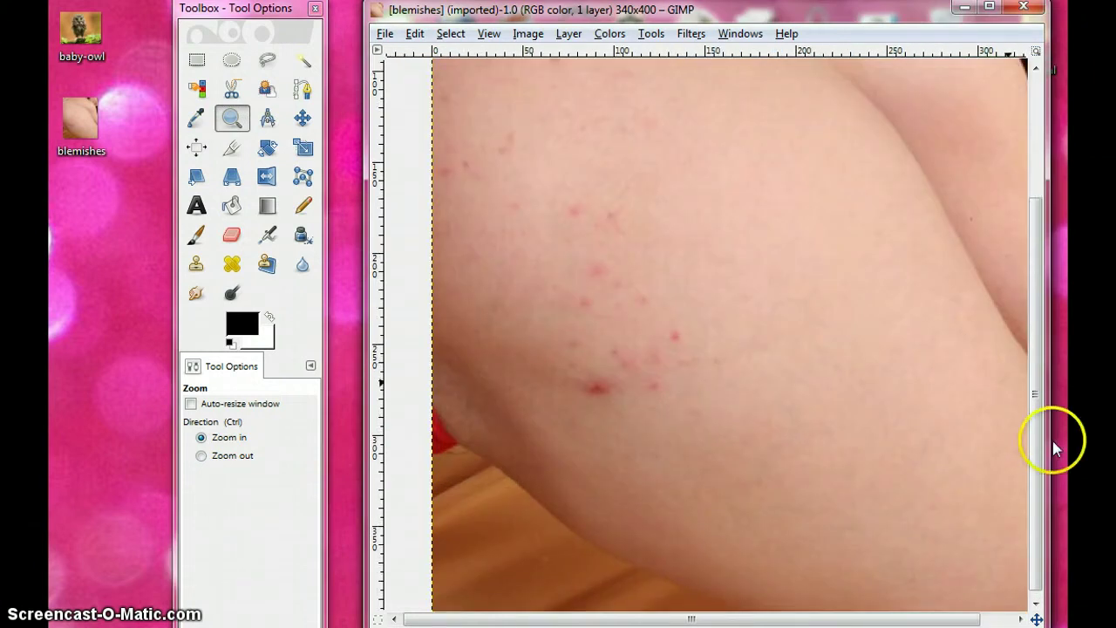
pyautogui.scroll(1, 1039, 448)
pyautogui.click(637, 400)
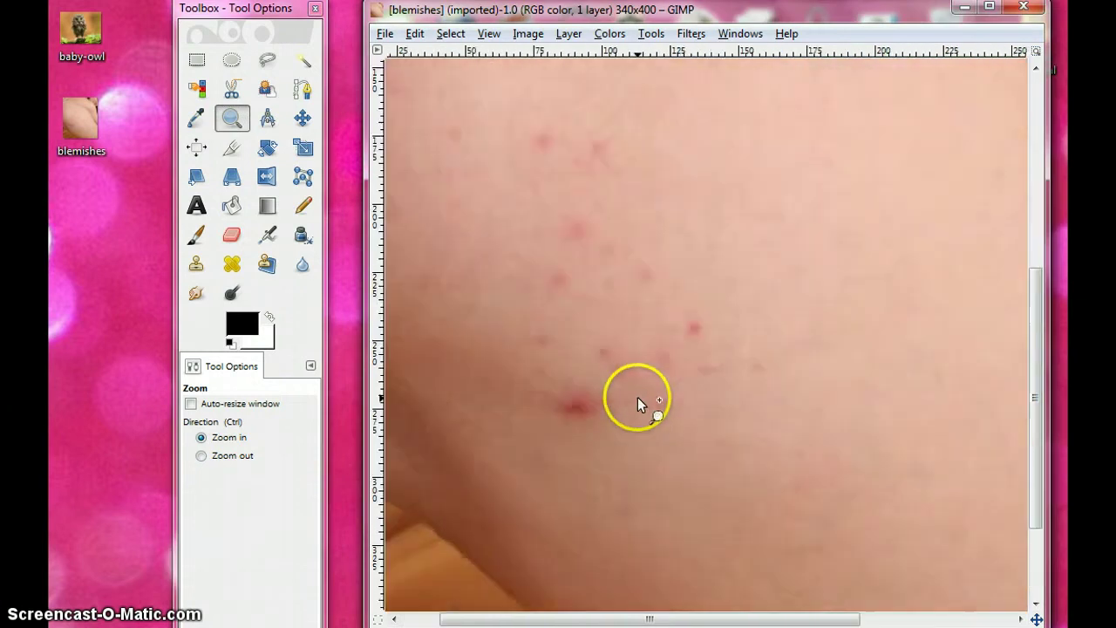
pyautogui.click(637, 399)
pyautogui.moveTo(628, 617); pyautogui.dragTo(602, 617)
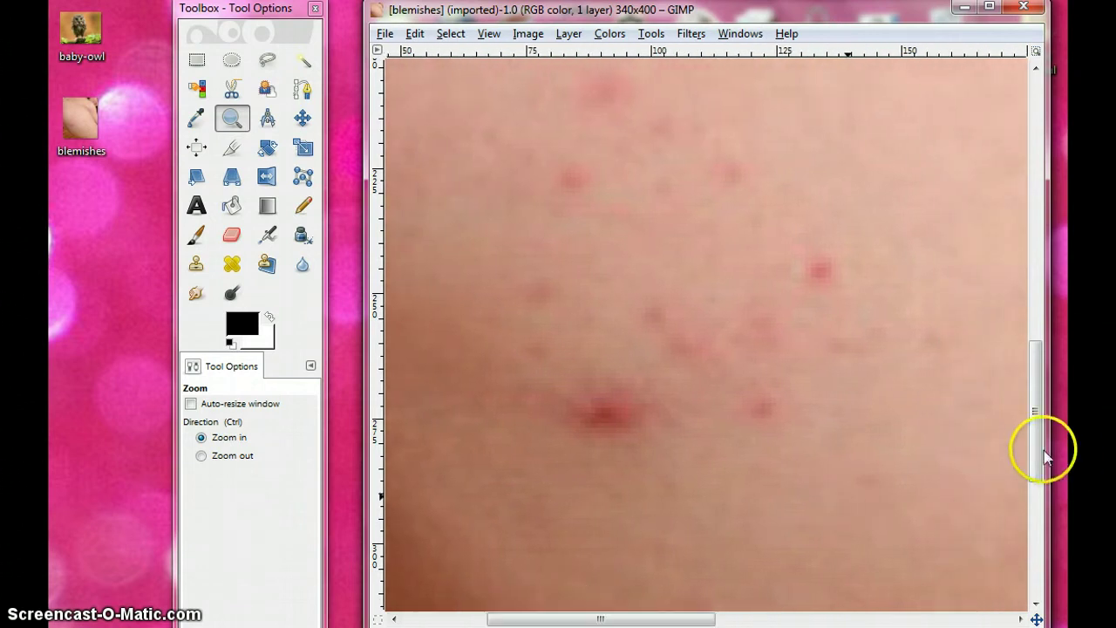
pyautogui.moveTo(1038, 431); pyautogui.dragTo(1033, 408)
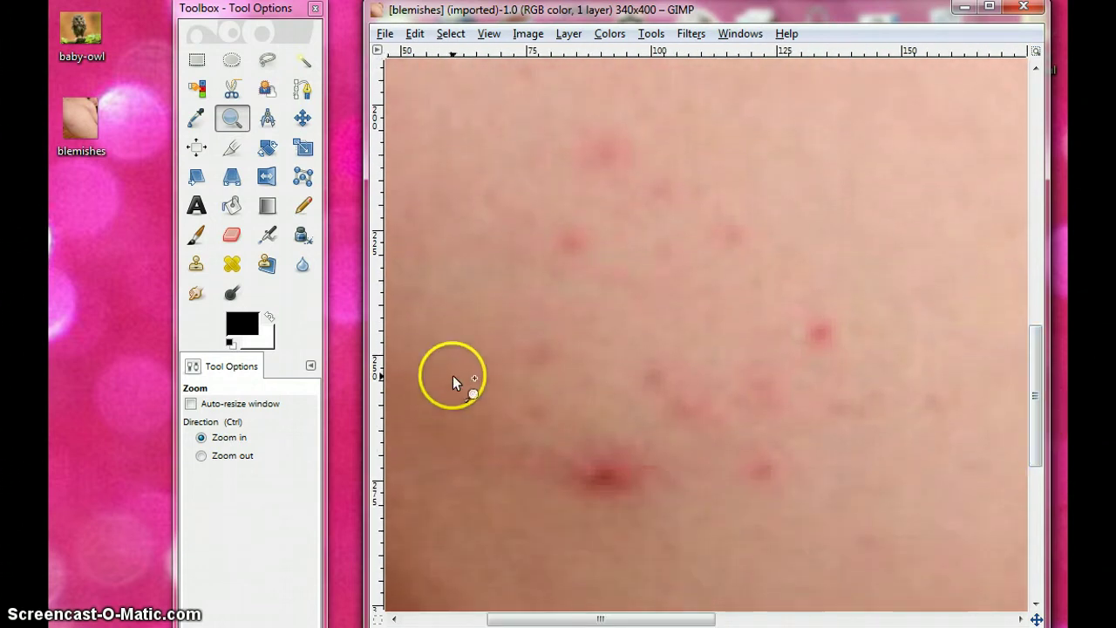
pyautogui.click(632, 343)
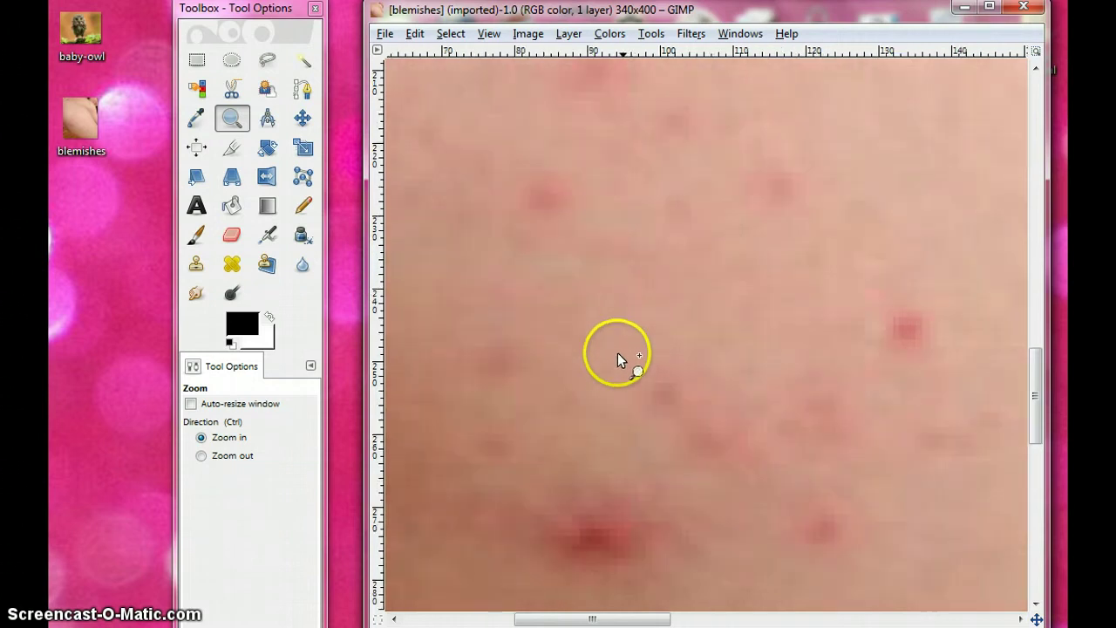
pyautogui.moveTo(1036, 368); pyautogui.dragTo(1037, 384)
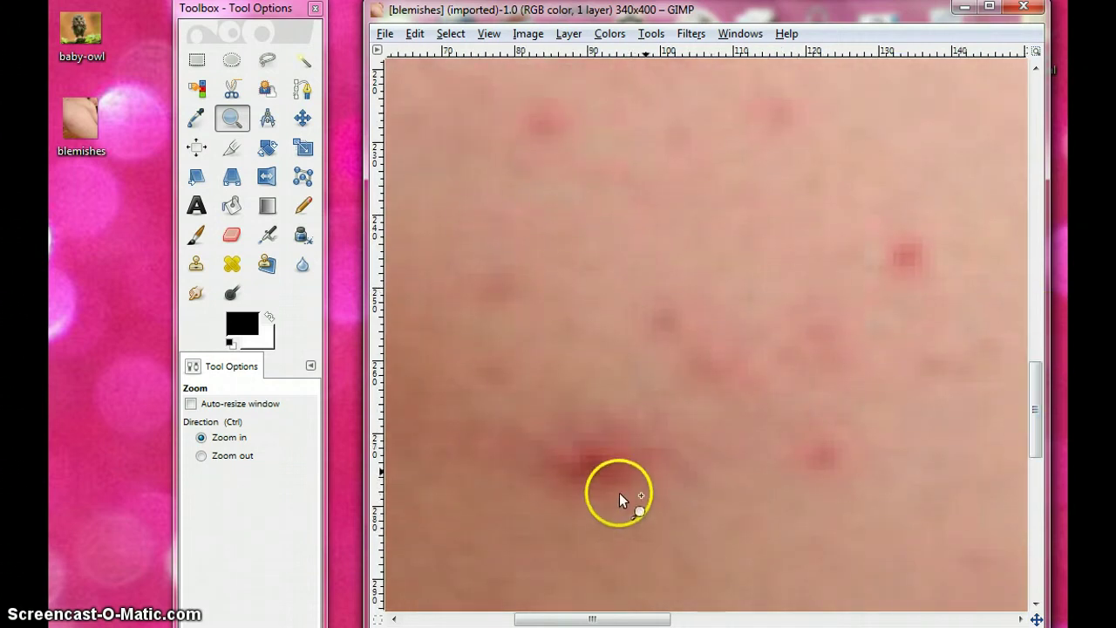
pyautogui.click(948, 272)
pyautogui.click(949, 273)
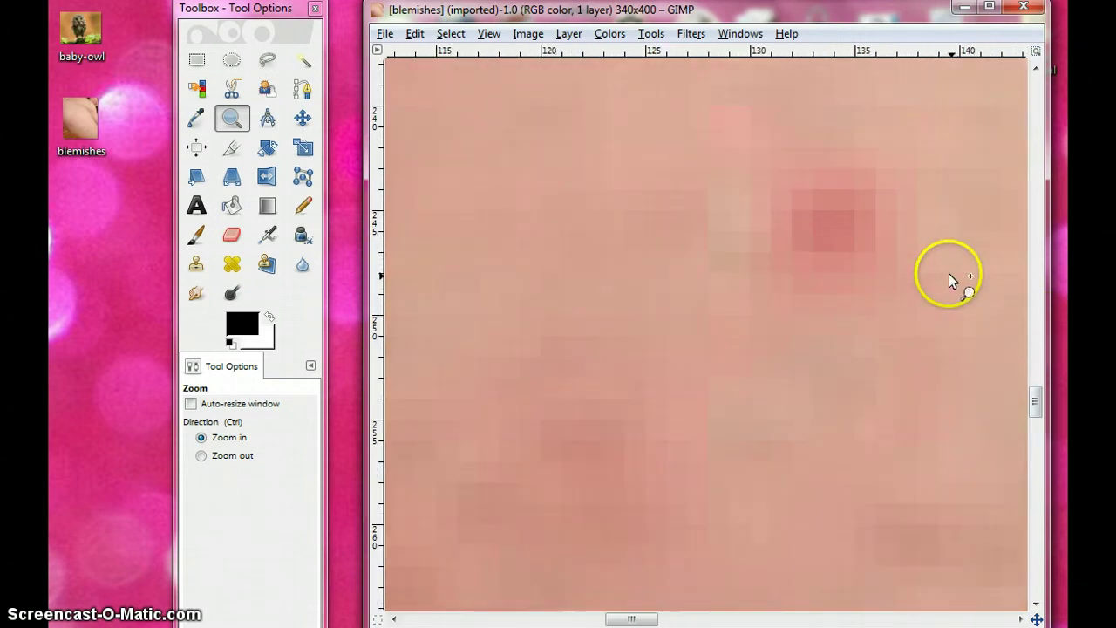
pyautogui.moveTo(632, 617)
pyautogui.mouseDown()
pyautogui.moveTo(653, 617)
pyautogui.moveTo(644, 617)
pyautogui.mouseUp()
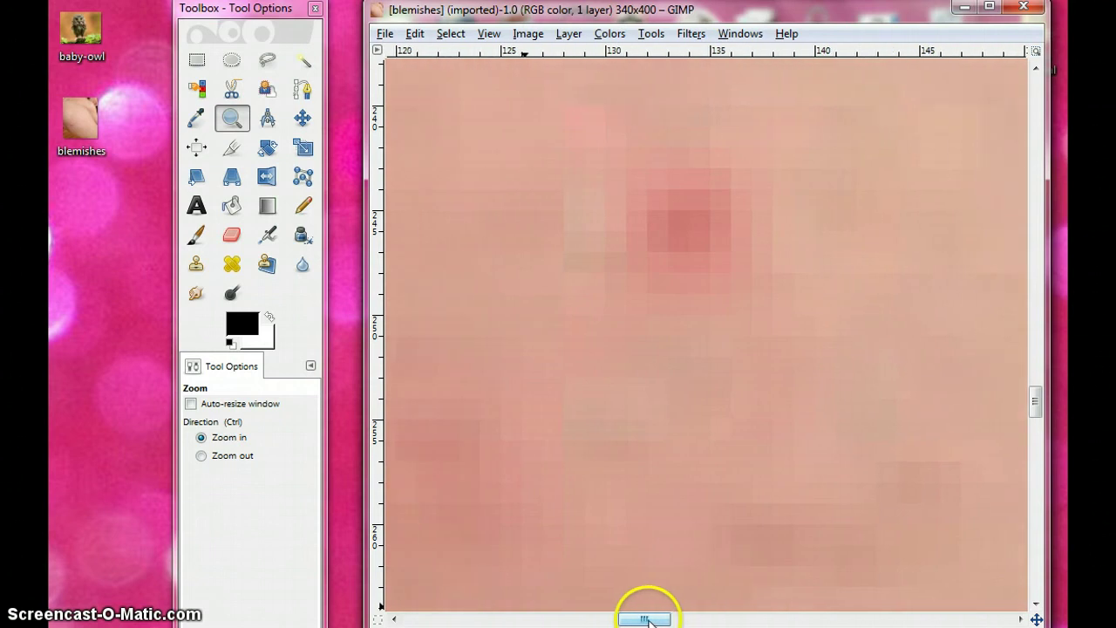
pyautogui.moveTo(1034, 403); pyautogui.dragTo(1031, 381)
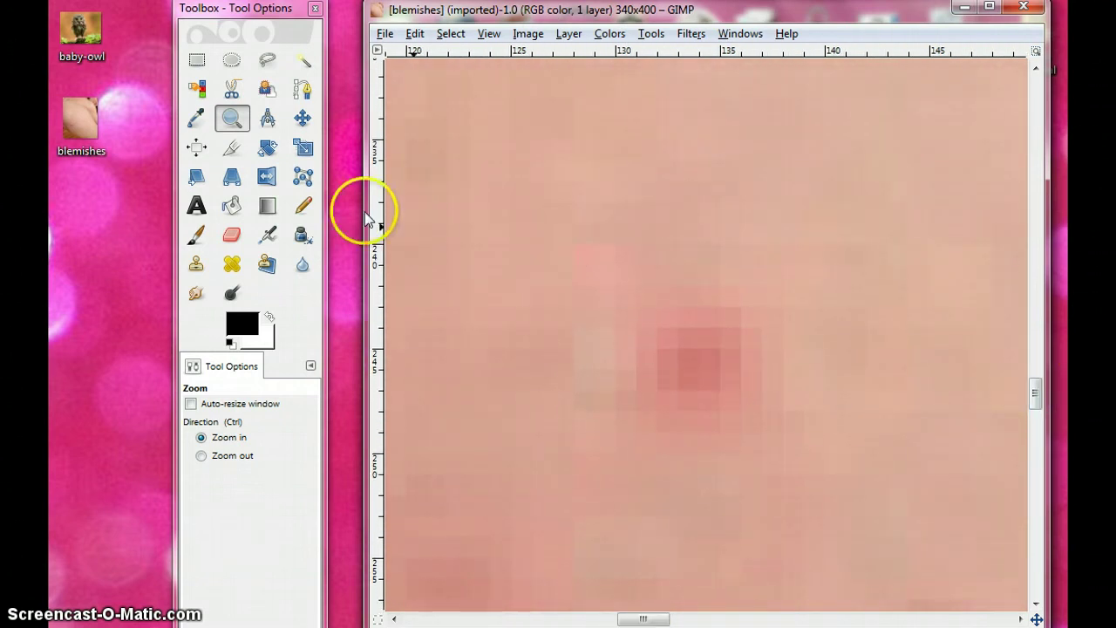
# - Sample the clean skin tone just above the red blemish as the foreground color with the Color Picker
pyautogui.click(200, 123)
pyautogui.click(199, 124)
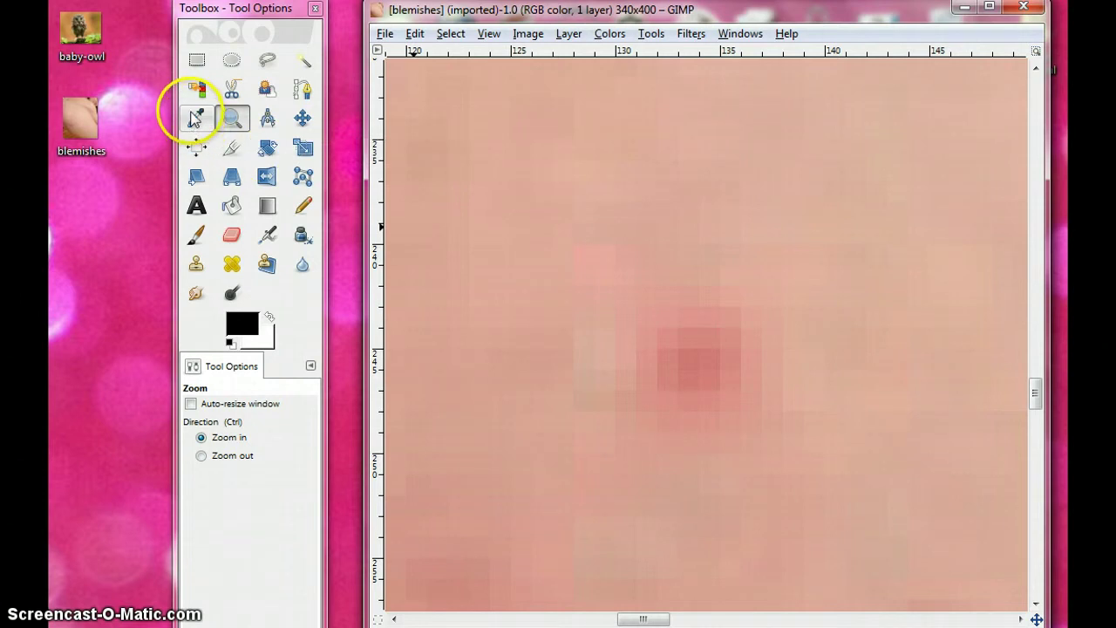
pyautogui.click(198, 124)
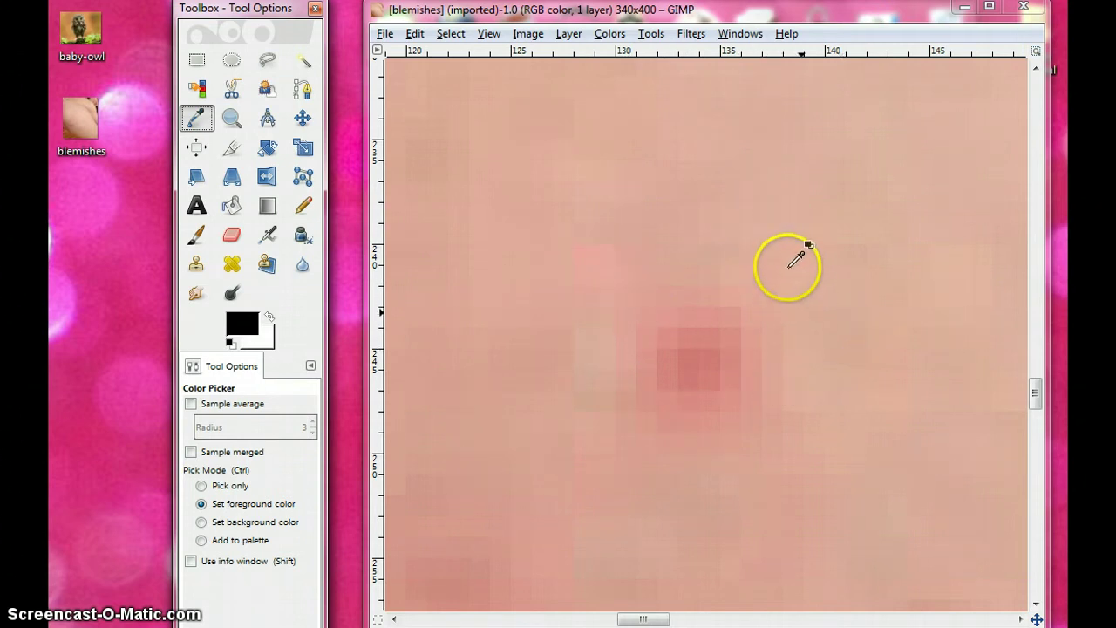
pyautogui.click(752, 230)
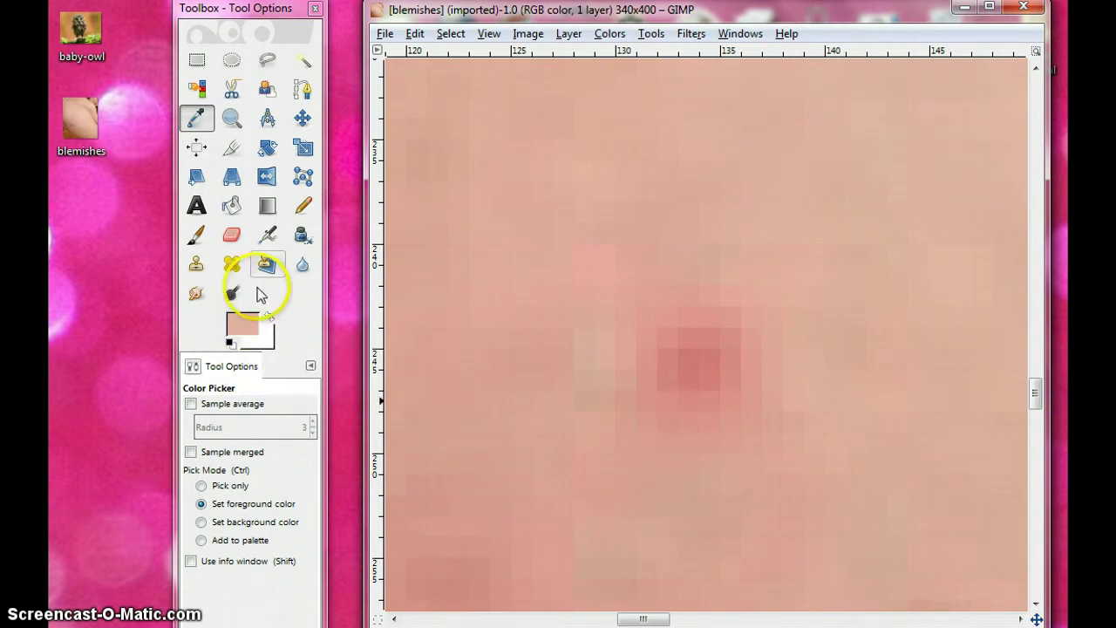
# - Set up the Airbrush with 75 opacity, the soft Hardness 050 brush and size 11.30
pyautogui.click(267, 235)
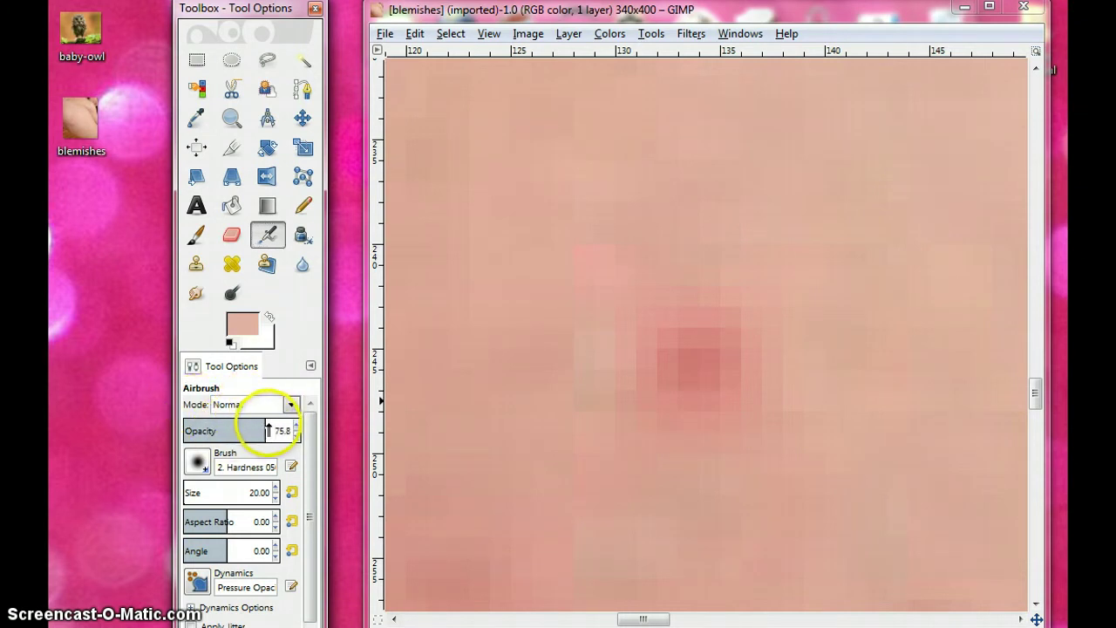
pyautogui.moveTo(270, 427); pyautogui.dragTo(266, 427)
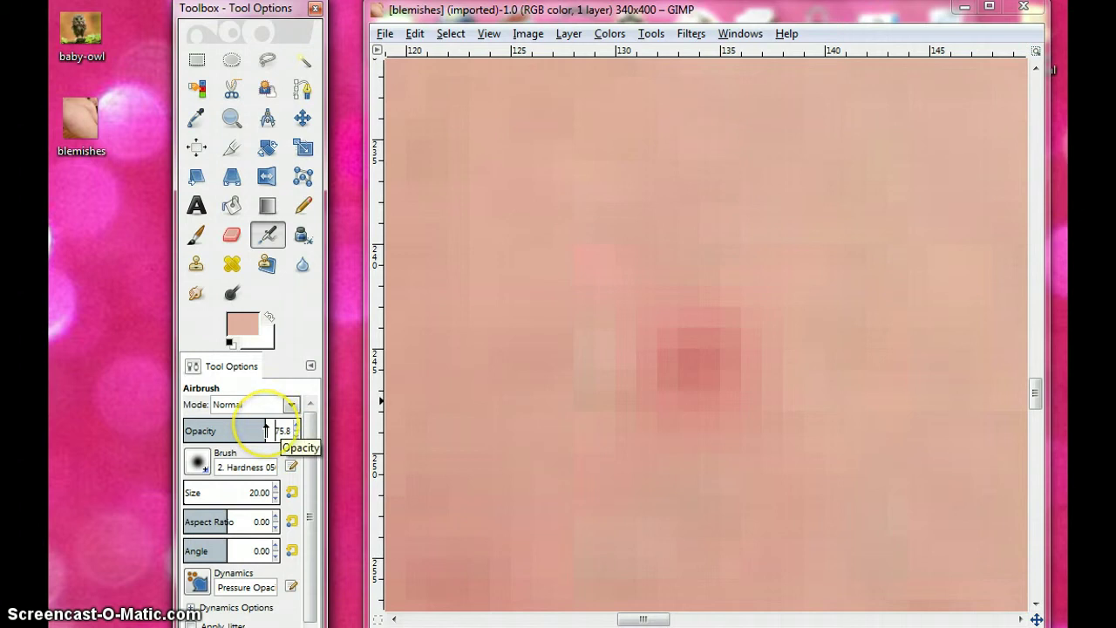
pyautogui.click(197, 462)
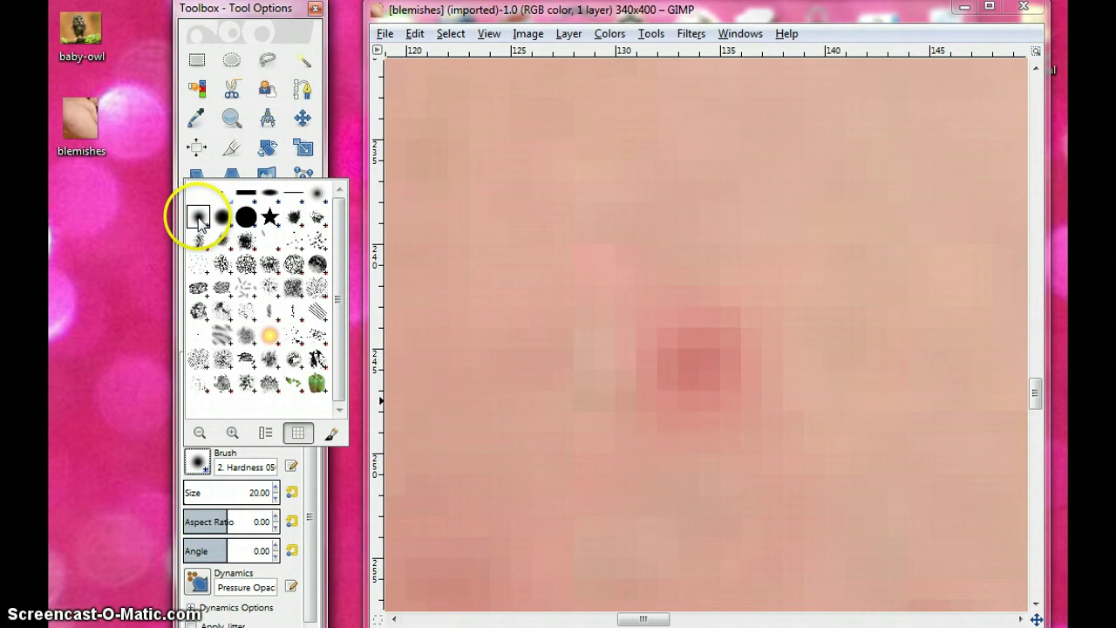
pyautogui.click(310, 479)
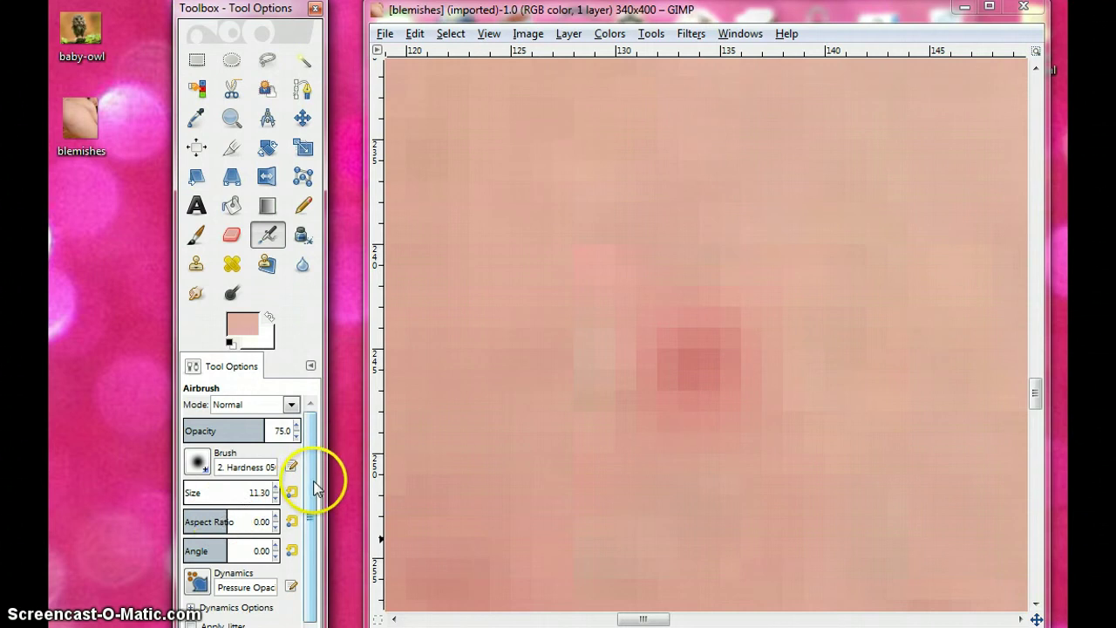
pyautogui.scroll(-2, 316, 488)
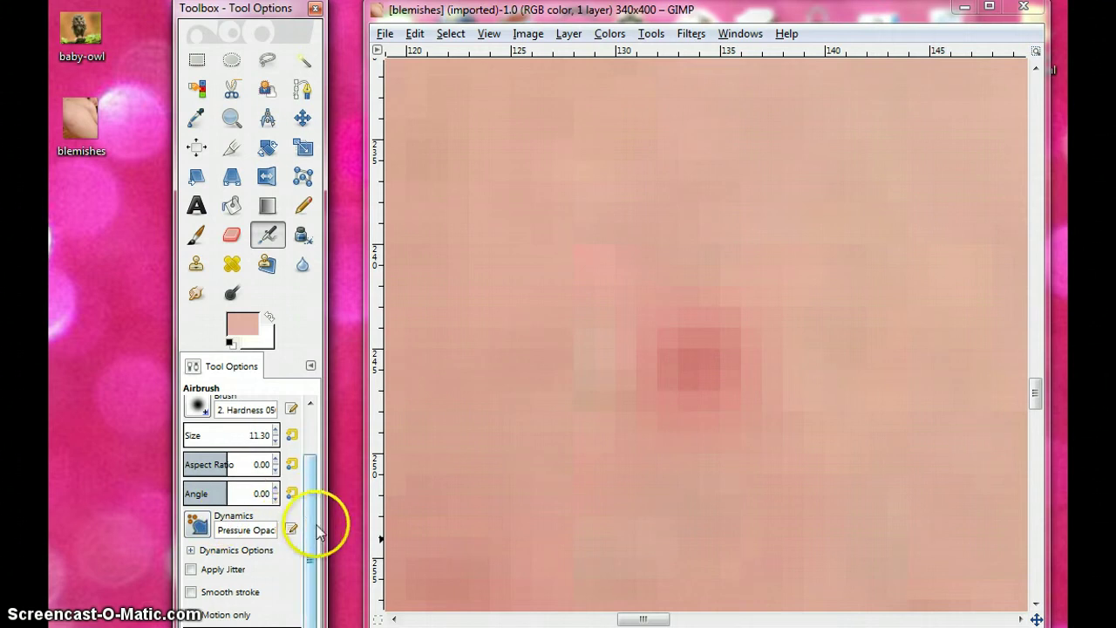
# - Airbrush over the isolated red blemish and the reddish skin around it with the sampled skin tone
pyautogui.click(686, 355)
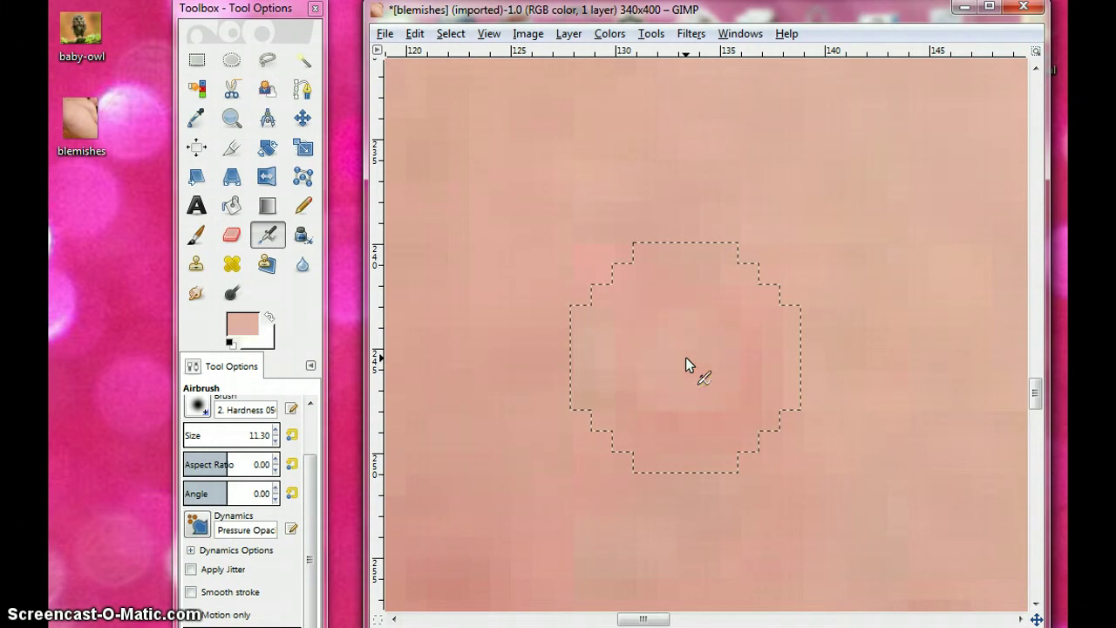
pyautogui.moveTo(685, 357)
pyautogui.mouseDown()
pyautogui.moveTo(701, 334)
pyautogui.moveTo(714, 349)
pyautogui.moveTo(701, 375)
pyautogui.moveTo(690, 374)
pyautogui.moveTo(652, 297)
pyautogui.moveTo(666, 283)
pyautogui.moveTo(701, 287)
pyautogui.moveTo(721, 310)
pyautogui.moveTo(723, 369)
pyautogui.moveTo(702, 404)
pyautogui.moveTo(664, 406)
pyautogui.moveTo(700, 422)
pyautogui.moveTo(617, 374)
pyautogui.moveTo(631, 407)
pyautogui.moveTo(609, 353)
pyautogui.moveTo(610, 305)
pyautogui.moveTo(628, 279)
pyautogui.moveTo(597, 256)
pyautogui.moveTo(647, 247)
pyautogui.moveTo(604, 250)
pyautogui.moveTo(588, 286)
pyautogui.moveTo(590, 259)
pyautogui.moveTo(625, 271)
pyautogui.moveTo(567, 248)
pyautogui.moveTo(625, 246)
pyautogui.moveTo(713, 268)
pyautogui.moveTo(774, 307)
pyautogui.moveTo(759, 397)
pyautogui.moveTo(743, 418)
pyautogui.moveTo(664, 434)
pyautogui.moveTo(617, 350)
pyautogui.moveTo(763, 327)
pyautogui.moveTo(734, 435)
pyautogui.moveTo(634, 402)
pyautogui.moveTo(630, 340)
pyautogui.moveTo(678, 302)
pyautogui.moveTo(756, 317)
pyautogui.moveTo(751, 418)
pyautogui.mouseUp()
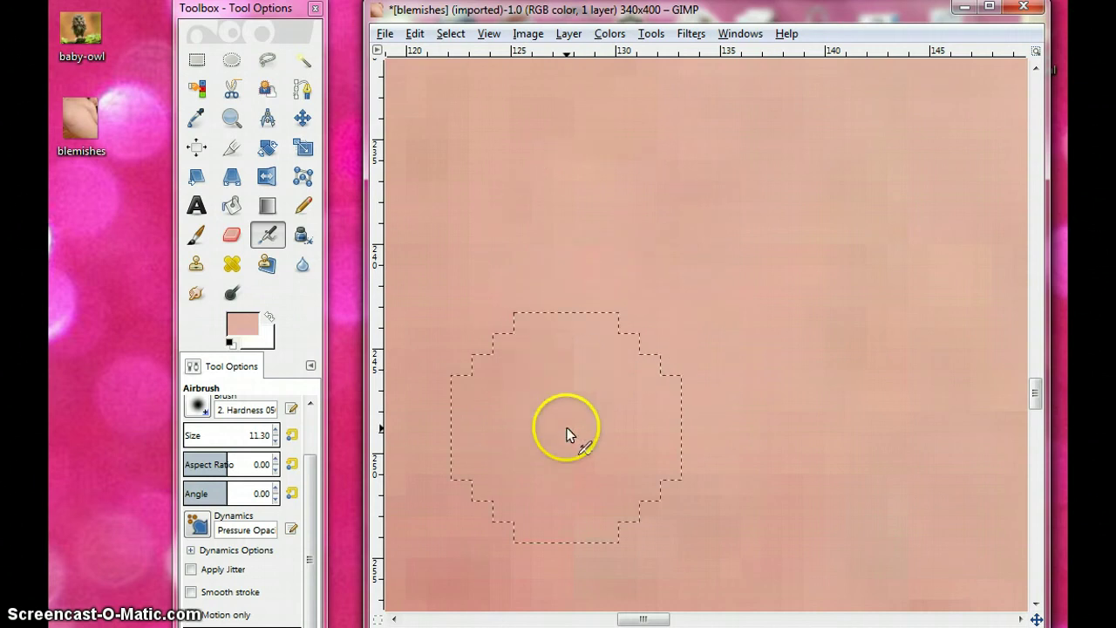
# - Sample a clean skin tone just above the next cluster of blemishes as the foreground color
pyautogui.scroll(-2, 777, 437)
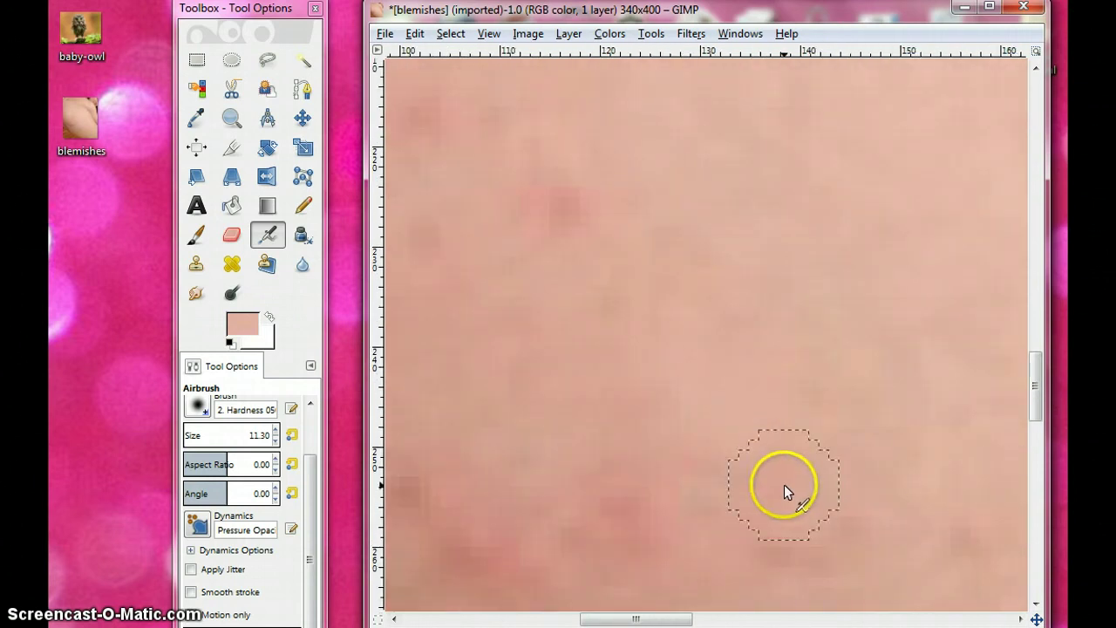
pyautogui.moveTo(673, 619)
pyautogui.mouseDown()
pyautogui.moveTo(653, 619)
pyautogui.moveTo(705, 619)
pyautogui.moveTo(617, 621)
pyautogui.moveTo(664, 619)
pyautogui.mouseUp()
pyautogui.moveTo(1036, 388); pyautogui.dragTo(1034, 423)
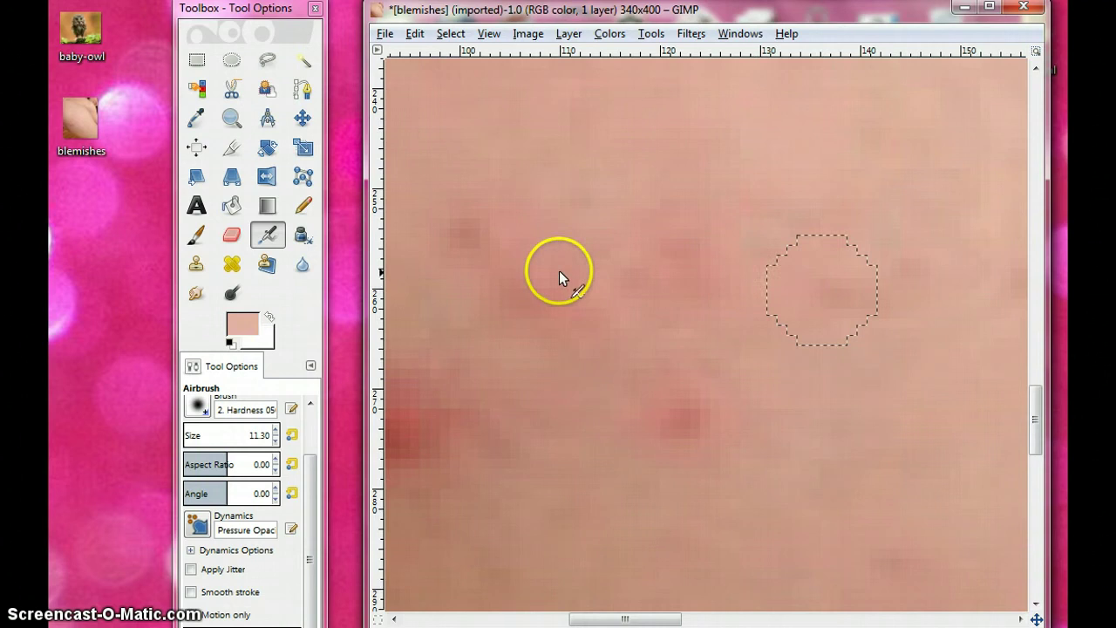
pyautogui.click(196, 118)
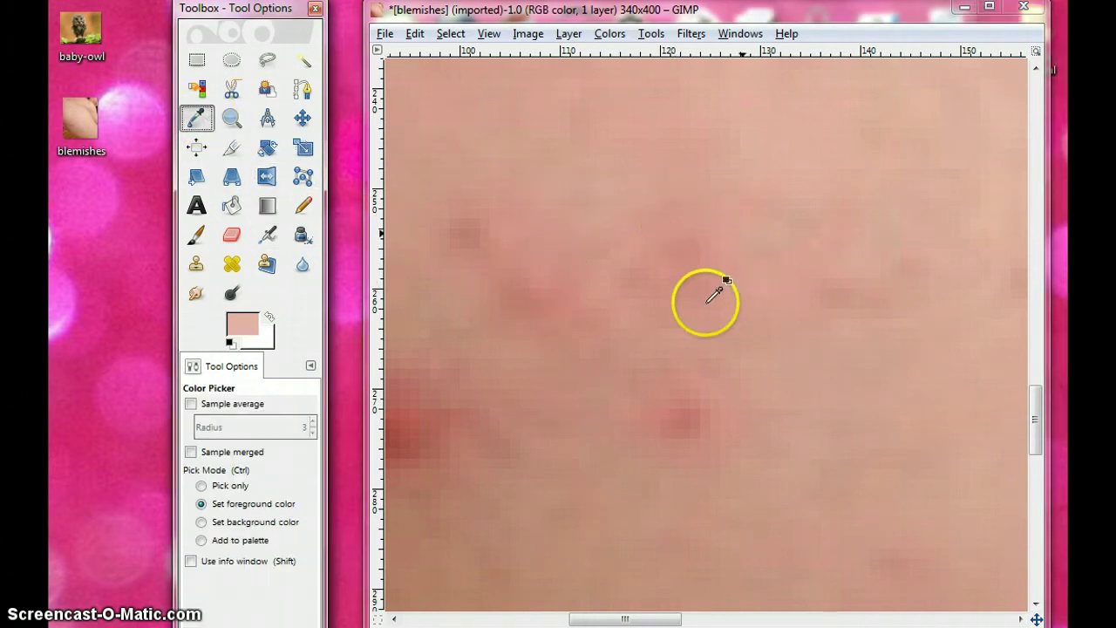
pyautogui.click(555, 182)
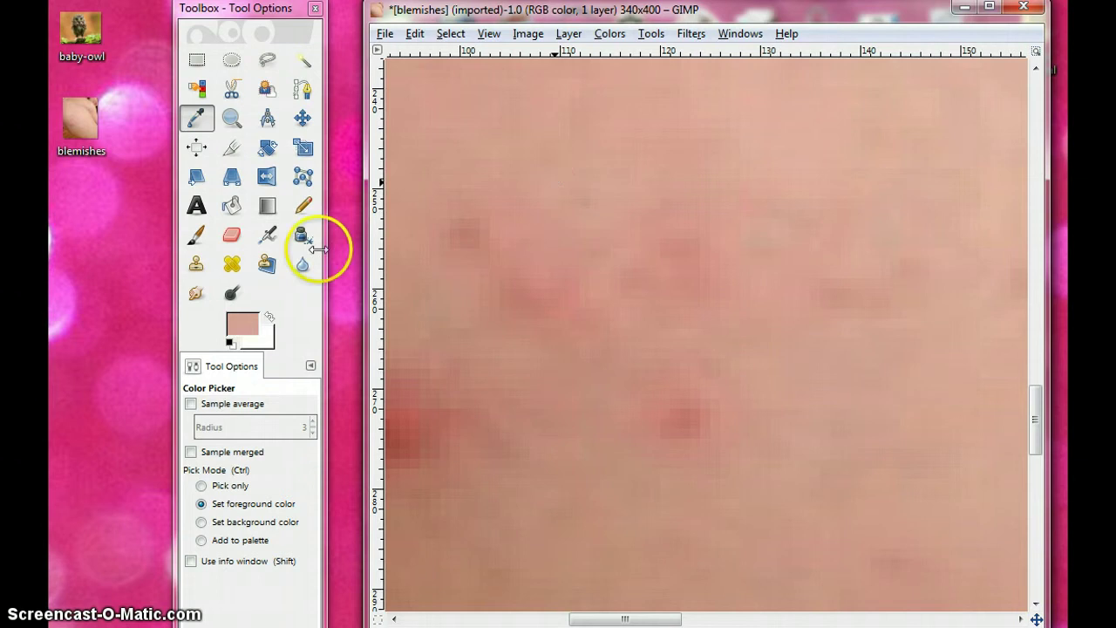
# - Airbrush over the cluster of faint red spots above the two darker blemishes, blending them into the surrounding skin
pyautogui.click(269, 235)
pyautogui.moveTo(436, 232)
pyautogui.mouseDown()
pyautogui.moveTo(464, 247)
pyautogui.moveTo(454, 235)
pyautogui.moveTo(459, 243)
pyautogui.moveTo(478, 206)
pyautogui.moveTo(457, 250)
pyautogui.moveTo(470, 272)
pyautogui.moveTo(475, 260)
pyautogui.moveTo(552, 255)
pyautogui.moveTo(512, 306)
pyautogui.moveTo(523, 255)
pyautogui.moveTo(510, 240)
pyautogui.moveTo(511, 319)
pyautogui.mouseUp()
pyautogui.moveTo(568, 286)
pyautogui.mouseDown()
pyautogui.moveTo(576, 258)
pyautogui.moveTo(572, 289)
pyautogui.moveTo(652, 282)
pyautogui.mouseUp()
pyautogui.moveTo(688, 243)
pyautogui.mouseDown()
pyautogui.moveTo(678, 296)
pyautogui.moveTo(680, 216)
pyautogui.moveTo(634, 271)
pyautogui.moveTo(688, 194)
pyautogui.moveTo(677, 195)
pyautogui.moveTo(631, 224)
pyautogui.moveTo(608, 264)
pyautogui.moveTo(641, 216)
pyautogui.moveTo(687, 185)
pyautogui.moveTo(621, 222)
pyautogui.moveTo(750, 196)
pyautogui.moveTo(780, 254)
pyautogui.moveTo(741, 212)
pyautogui.moveTo(759, 292)
pyautogui.moveTo(737, 226)
pyautogui.moveTo(794, 226)
pyautogui.moveTo(734, 224)
pyautogui.moveTo(775, 292)
pyautogui.moveTo(711, 251)
pyautogui.moveTo(736, 314)
pyautogui.moveTo(704, 229)
pyautogui.moveTo(749, 247)
pyautogui.moveTo(705, 217)
pyautogui.moveTo(778, 234)
pyautogui.moveTo(756, 227)
pyautogui.moveTo(666, 251)
pyautogui.moveTo(768, 229)
pyautogui.mouseUp()
pyautogui.moveTo(657, 261)
pyautogui.mouseDown()
pyautogui.moveTo(601, 224)
pyautogui.moveTo(563, 168)
pyautogui.moveTo(612, 232)
pyautogui.moveTo(554, 185)
pyautogui.moveTo(541, 241)
pyautogui.moveTo(569, 311)
pyautogui.mouseUp()
pyautogui.moveTo(582, 242)
pyautogui.mouseDown()
pyautogui.moveTo(613, 302)
pyautogui.moveTo(579, 305)
pyautogui.moveTo(590, 316)
pyautogui.moveTo(525, 237)
pyautogui.moveTo(501, 260)
pyautogui.mouseUp()
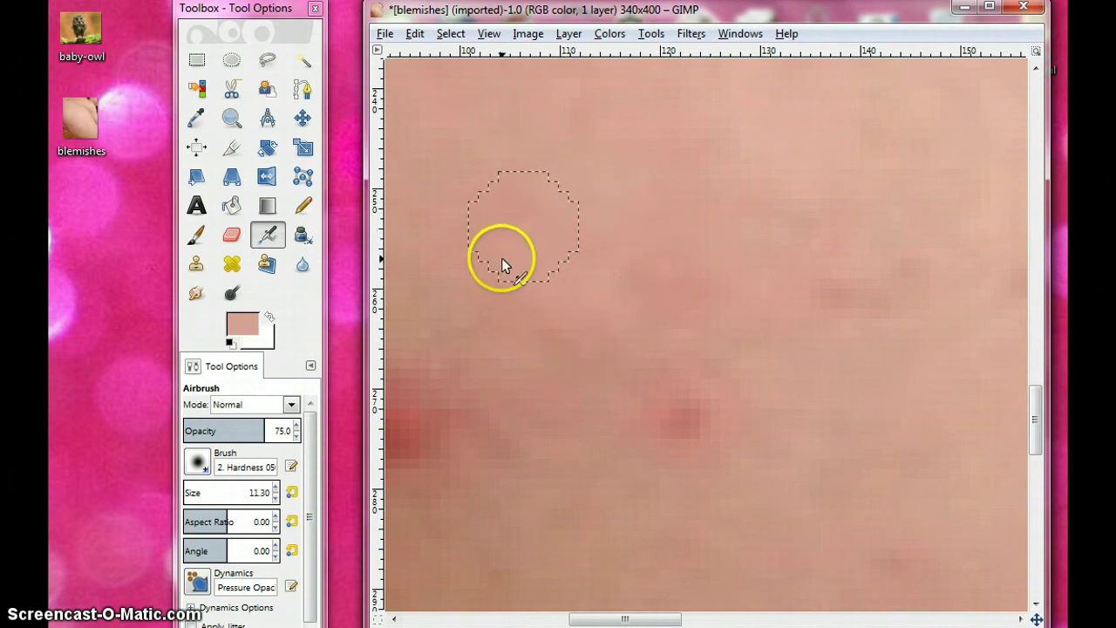
pyautogui.moveTo(499, 218)
pyautogui.mouseDown()
pyautogui.moveTo(535, 211)
pyautogui.moveTo(646, 276)
pyautogui.mouseUp()
pyautogui.moveTo(614, 320)
pyautogui.mouseDown()
pyautogui.moveTo(582, 337)
pyautogui.moveTo(654, 275)
pyautogui.moveTo(687, 274)
pyautogui.moveTo(361, 252)
pyautogui.mouseUp()
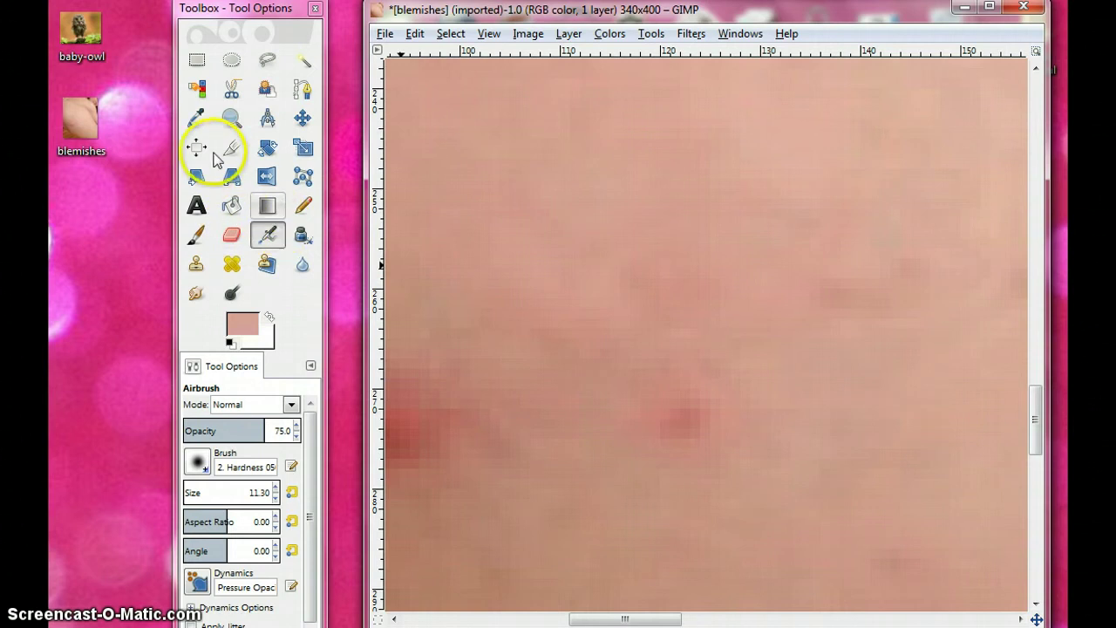
# - Sample a light, clean skin tone near the two darker blemishes as the foreground color
pyautogui.click(196, 117)
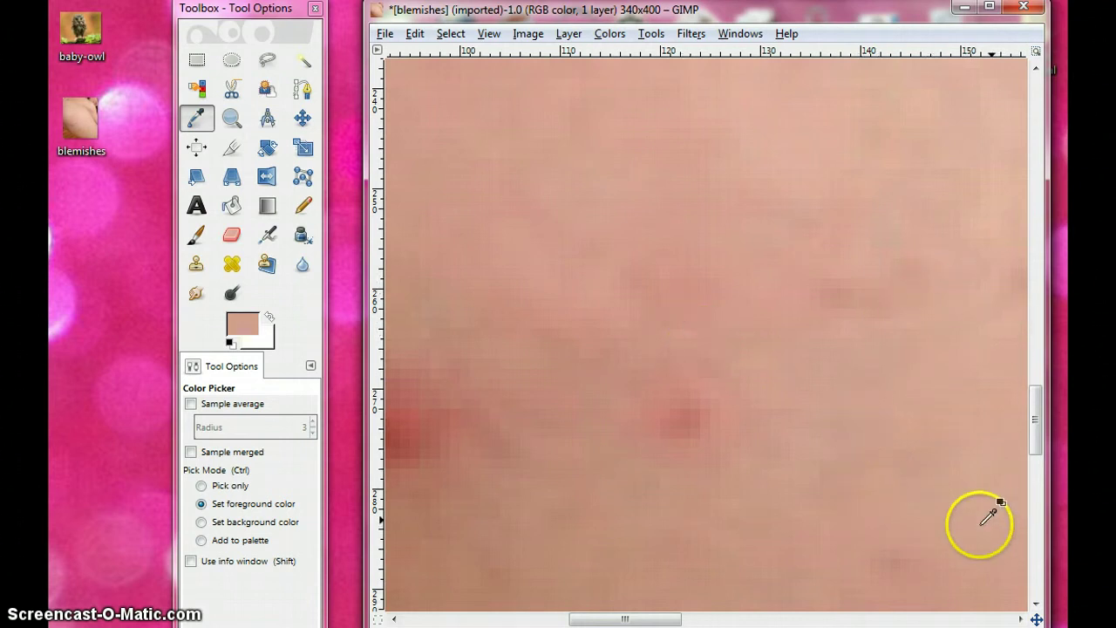
pyautogui.moveTo(1034, 430); pyautogui.dragTo(1026, 400)
pyautogui.click(823, 380)
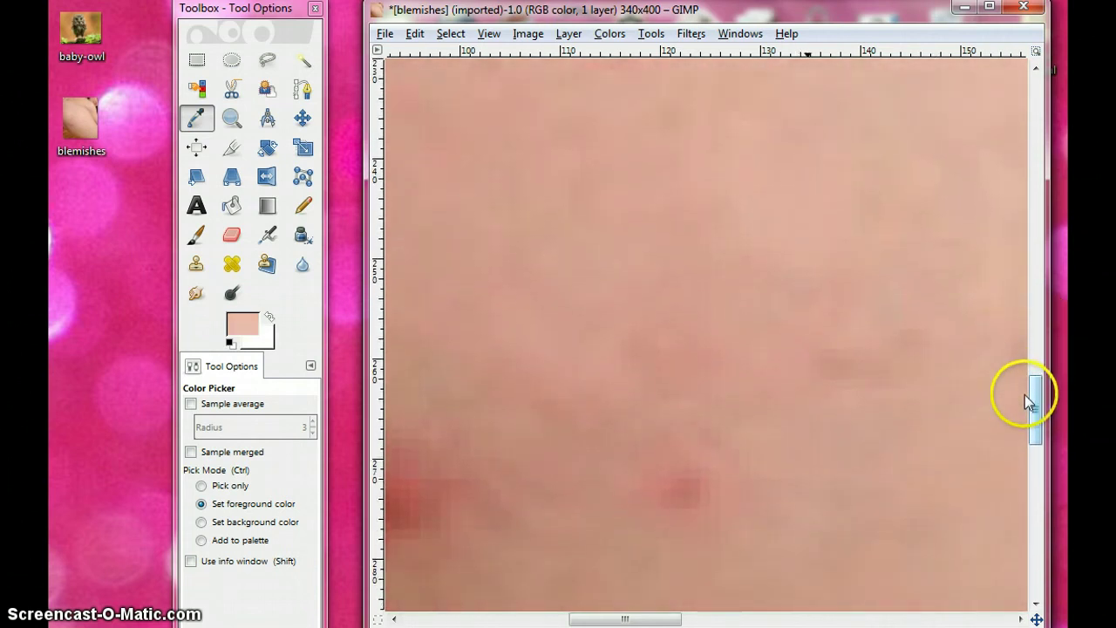
# - Set the Airbrush to 56.7 opacity and a brush size of 21.60
pyautogui.click(267, 234)
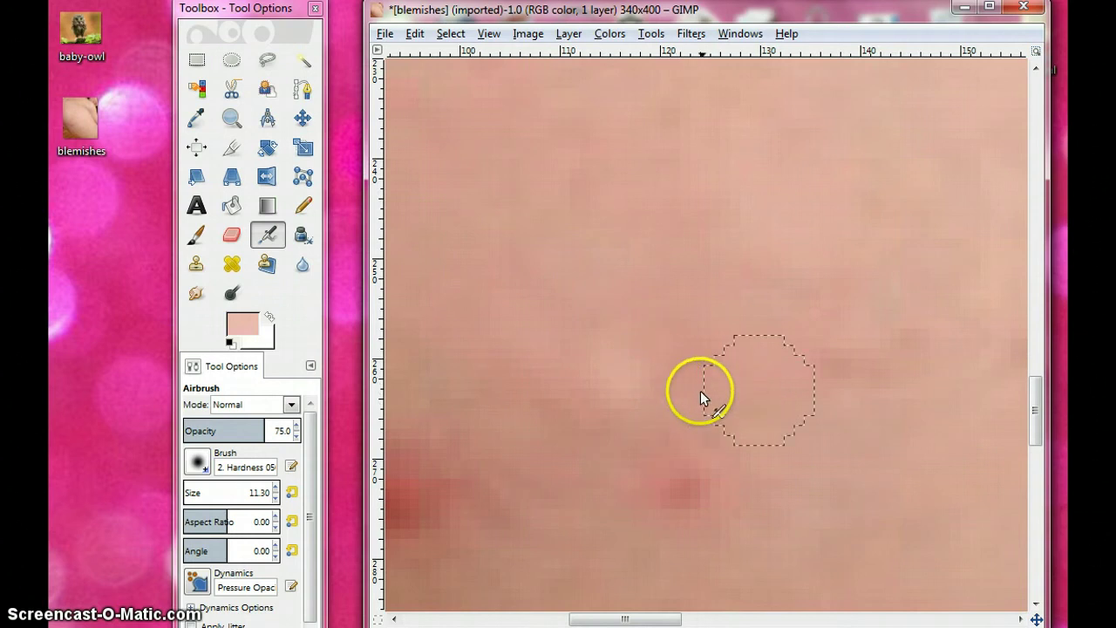
pyautogui.click(252, 429)
pyautogui.moveTo(253, 430); pyautogui.dragTo(245, 430)
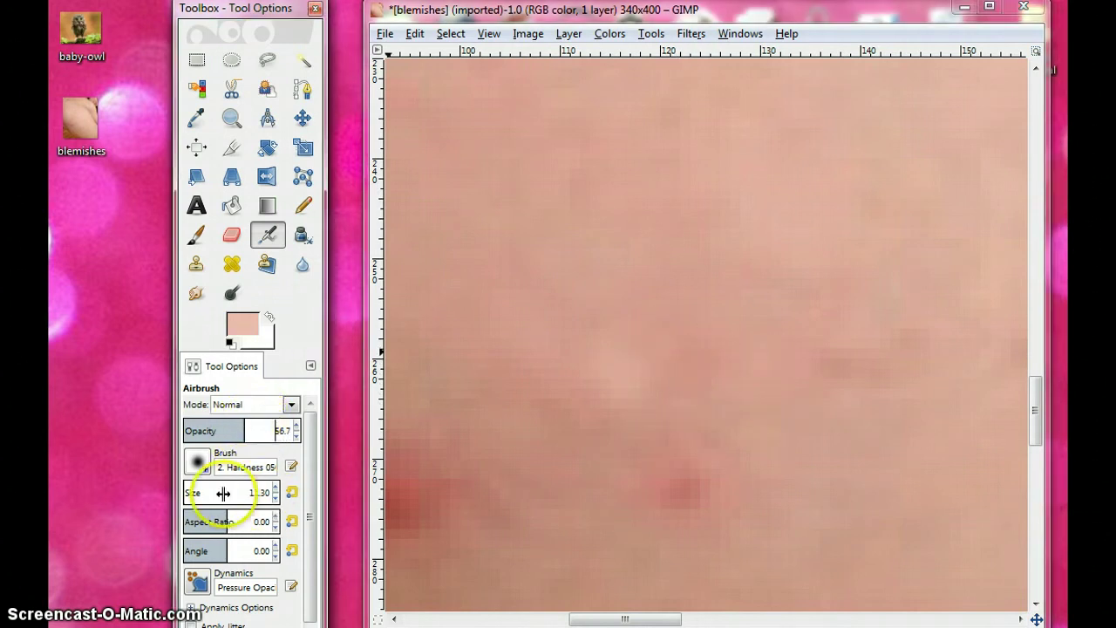
pyautogui.click(186, 490)
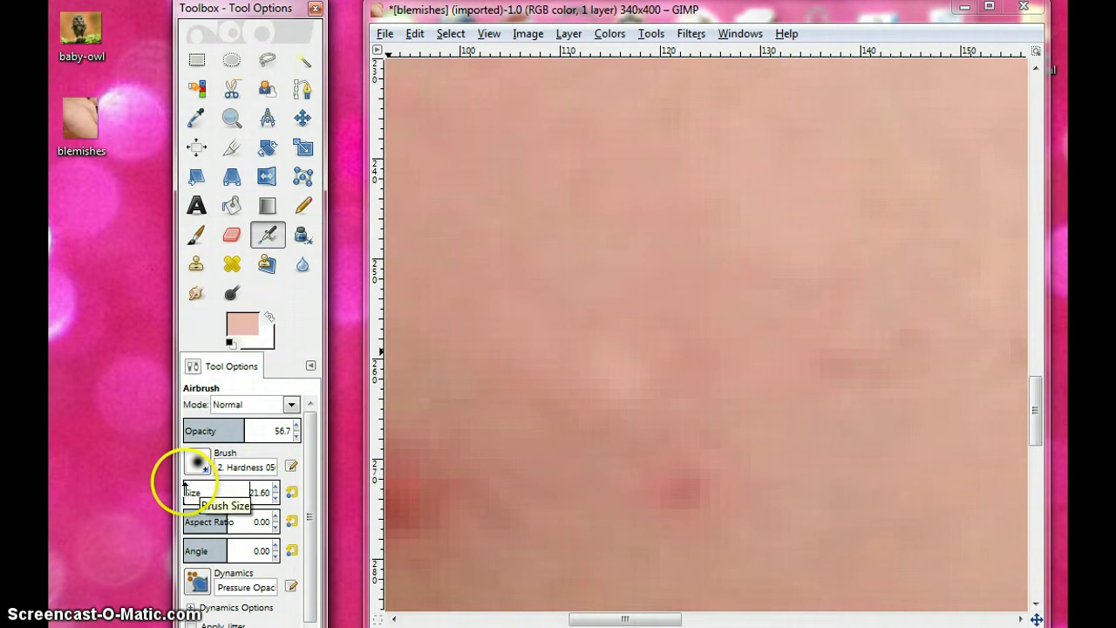
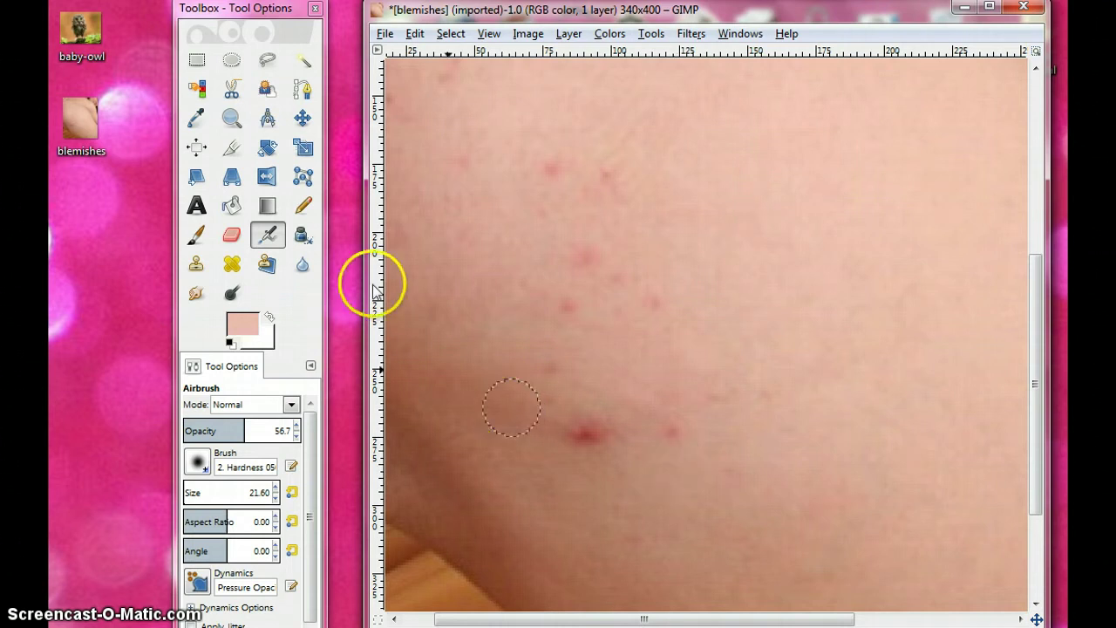
# - Sample the skin tone between the two darker blemishes and airbrush the skin just above the smaller one
pyautogui.click(197, 120)
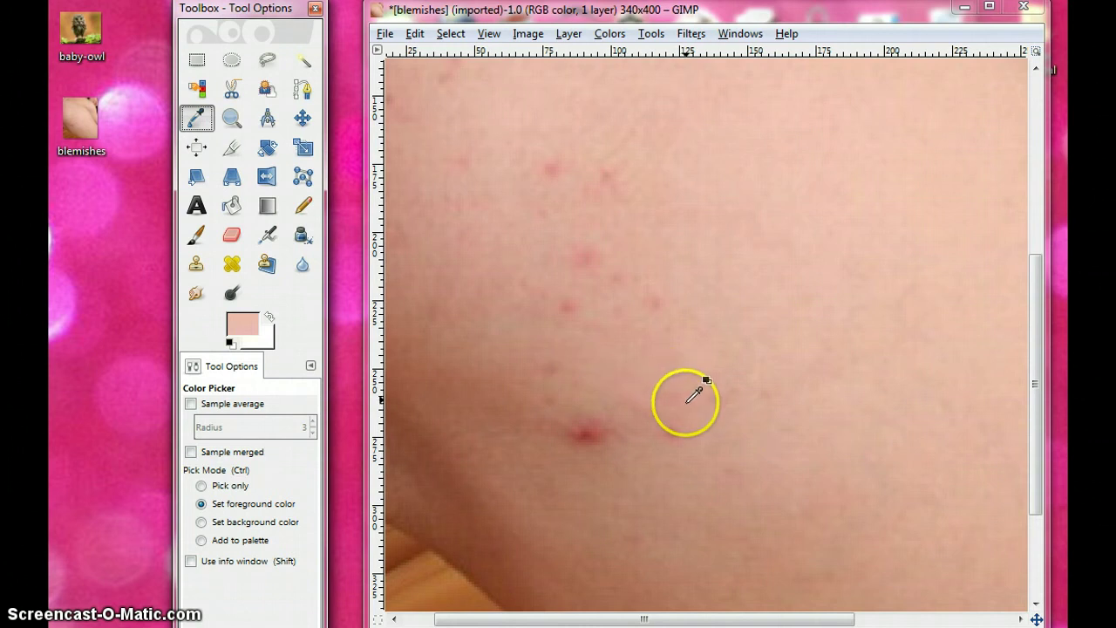
pyautogui.click(636, 405)
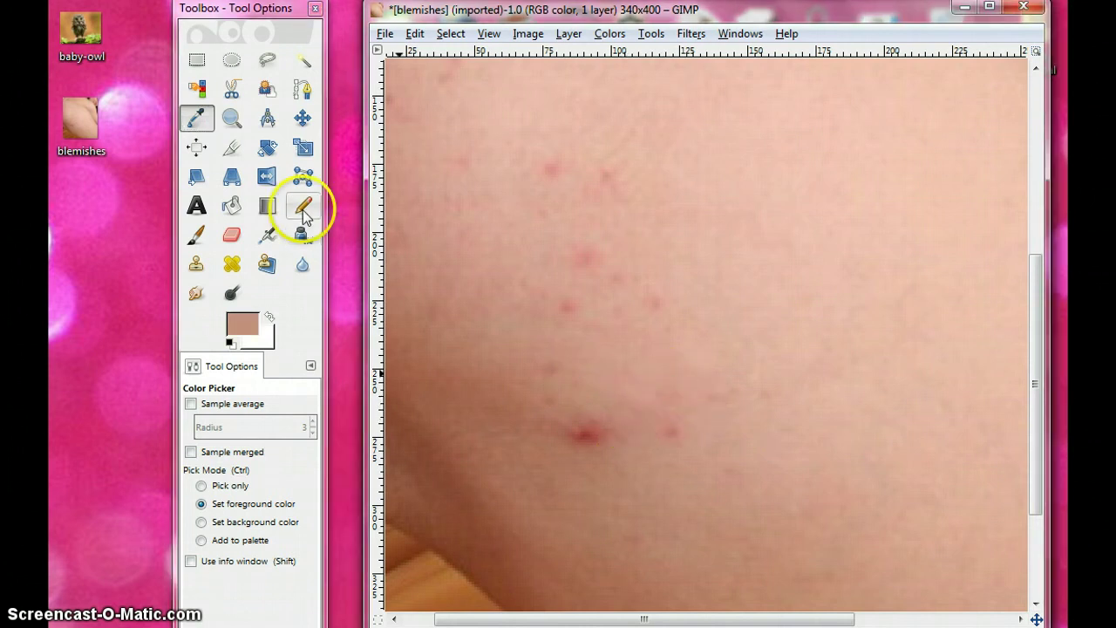
pyautogui.click(277, 235)
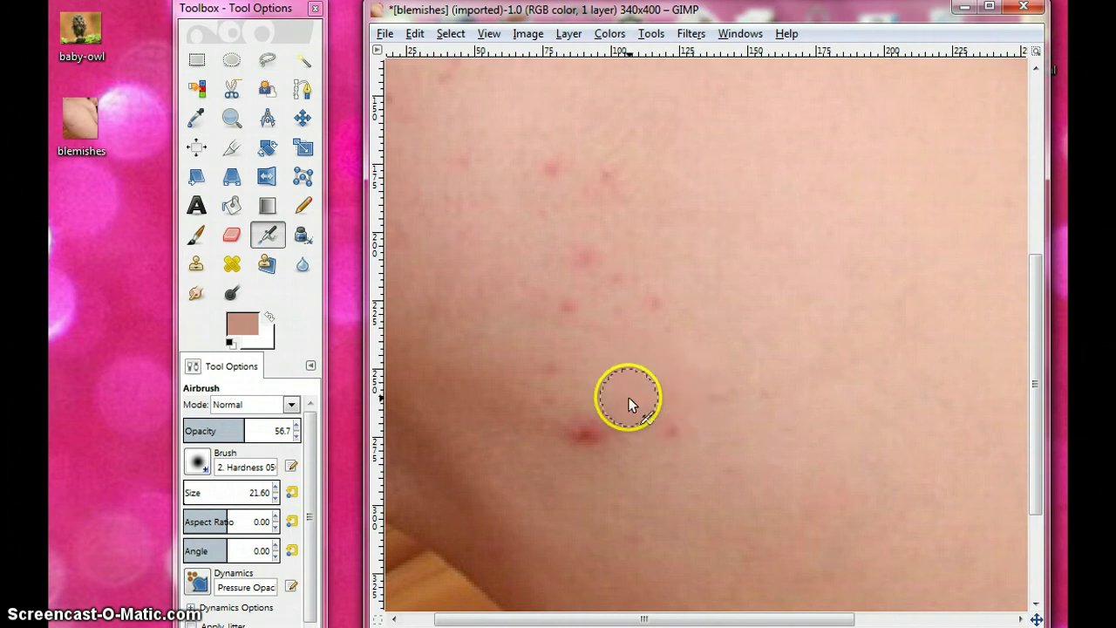
pyautogui.click(678, 394)
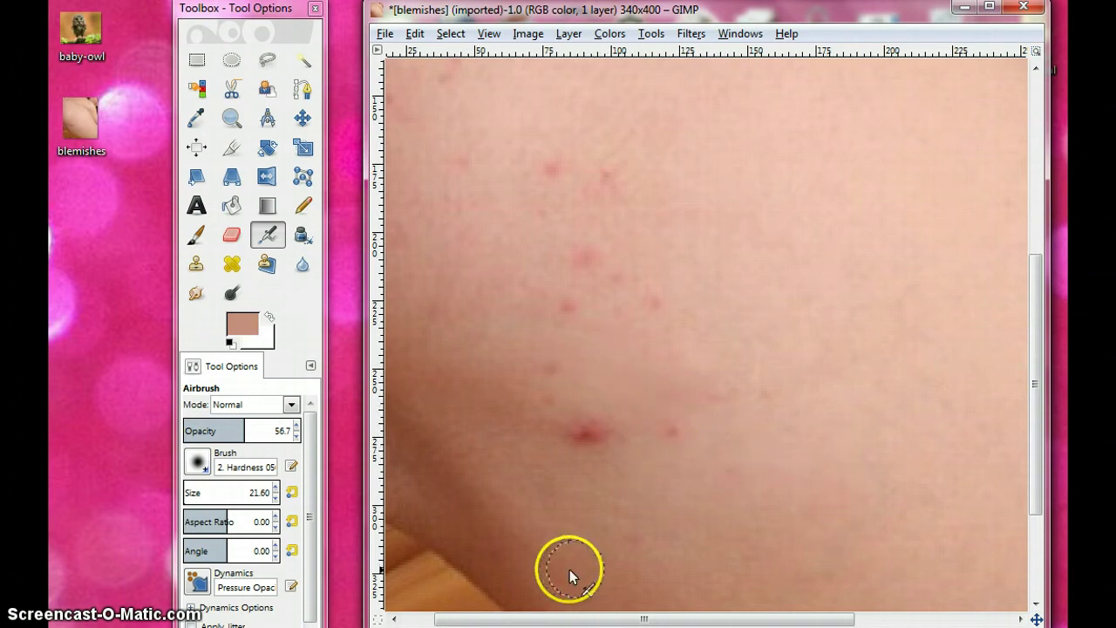
# - Airbrush over the largest dark red blemish and the reddish skin around it until it blends in
pyautogui.moveTo(622, 619); pyautogui.dragTo(608, 621)
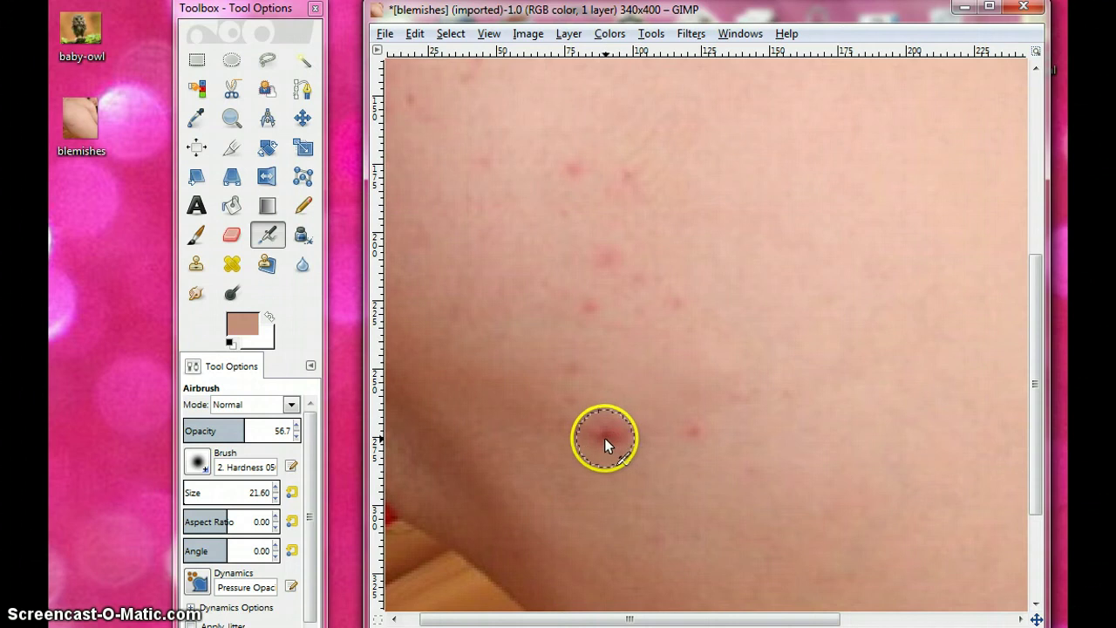
pyautogui.click(195, 119)
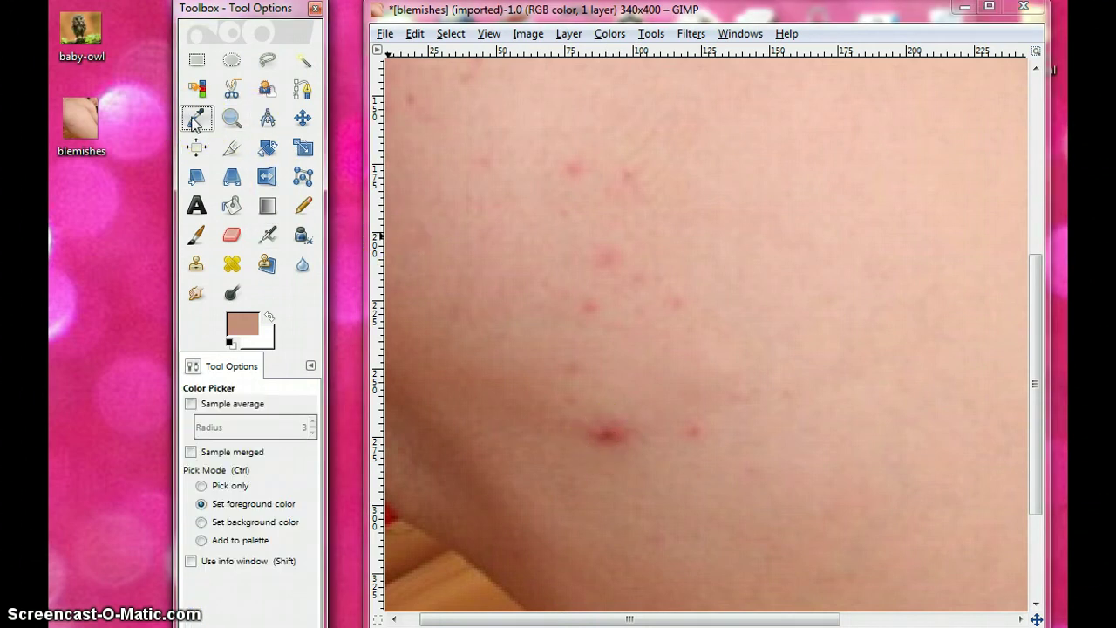
pyautogui.click(231, 118)
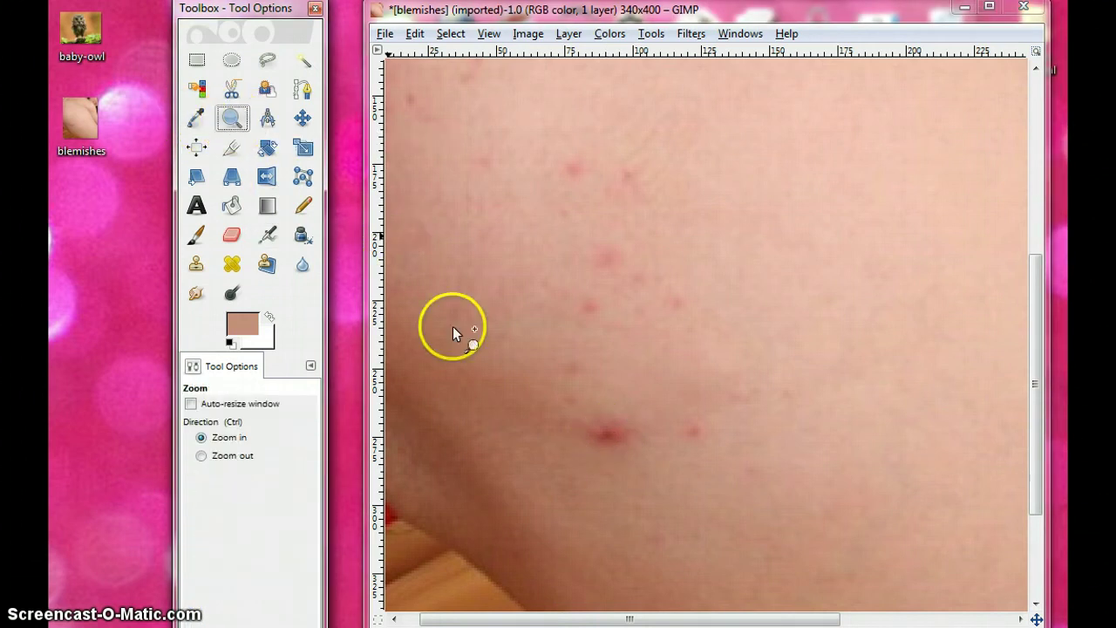
pyautogui.click(574, 427)
pyautogui.click(574, 427)
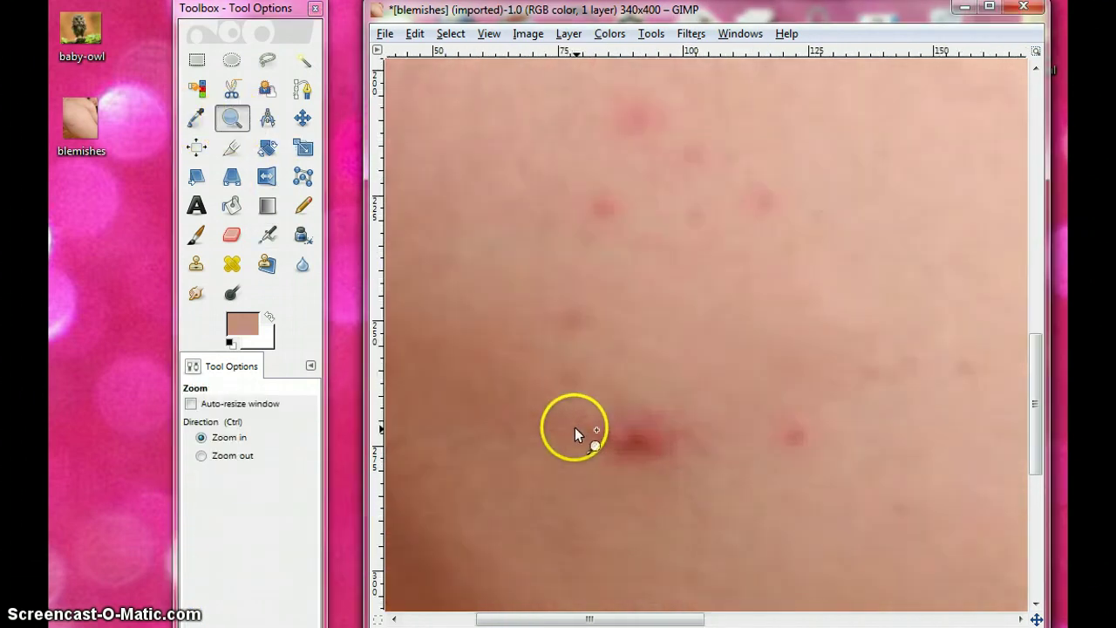
pyautogui.click(193, 117)
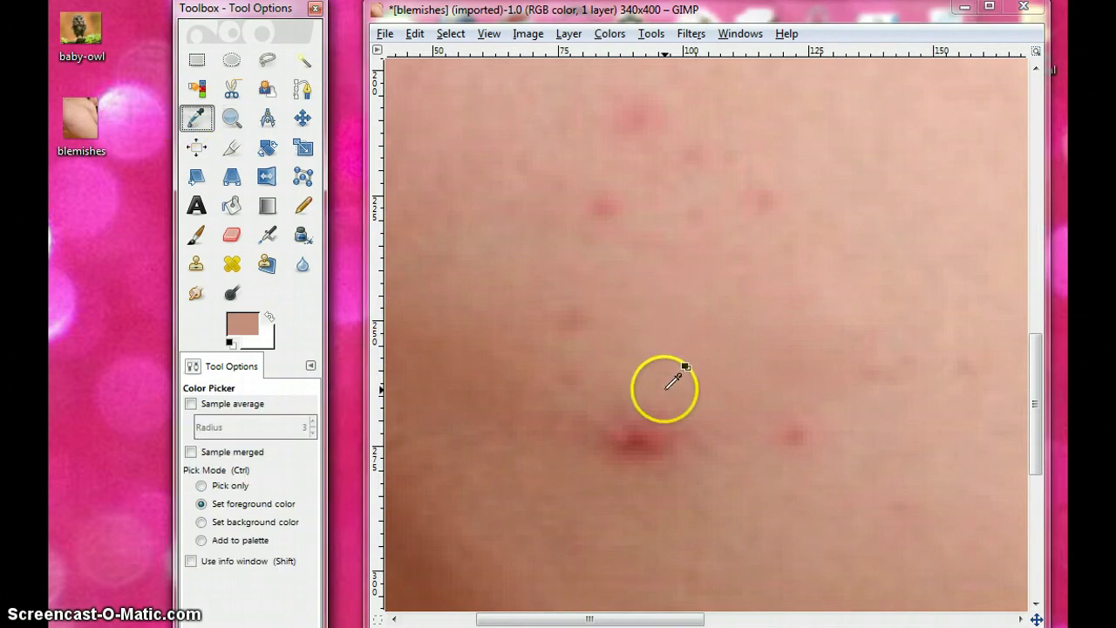
pyautogui.click(266, 234)
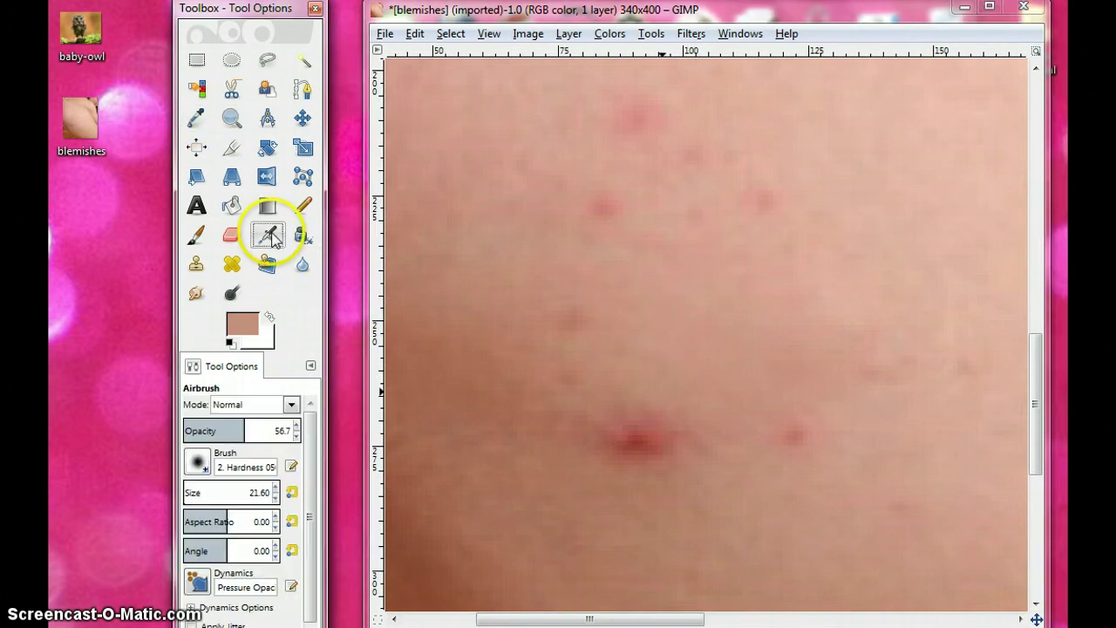
pyautogui.moveTo(625, 446)
pyautogui.mouseDown()
pyautogui.moveTo(604, 421)
pyautogui.moveTo(681, 457)
pyautogui.moveTo(664, 434)
pyautogui.moveTo(617, 459)
pyautogui.moveTo(617, 436)
pyautogui.moveTo(649, 420)
pyautogui.moveTo(665, 433)
pyautogui.moveTo(562, 422)
pyautogui.moveTo(590, 388)
pyautogui.moveTo(677, 418)
pyautogui.moveTo(656, 458)
pyautogui.moveTo(662, 405)
pyautogui.moveTo(716, 438)
pyautogui.moveTo(604, 456)
pyautogui.moveTo(659, 389)
pyautogui.moveTo(611, 425)
pyautogui.moveTo(732, 441)
pyautogui.moveTo(761, 456)
pyautogui.moveTo(639, 441)
pyautogui.moveTo(602, 388)
pyautogui.moveTo(611, 387)
pyautogui.moveTo(657, 406)
pyautogui.moveTo(619, 403)
pyautogui.moveTo(579, 439)
pyautogui.moveTo(619, 462)
pyautogui.moveTo(735, 486)
pyautogui.mouseUp()
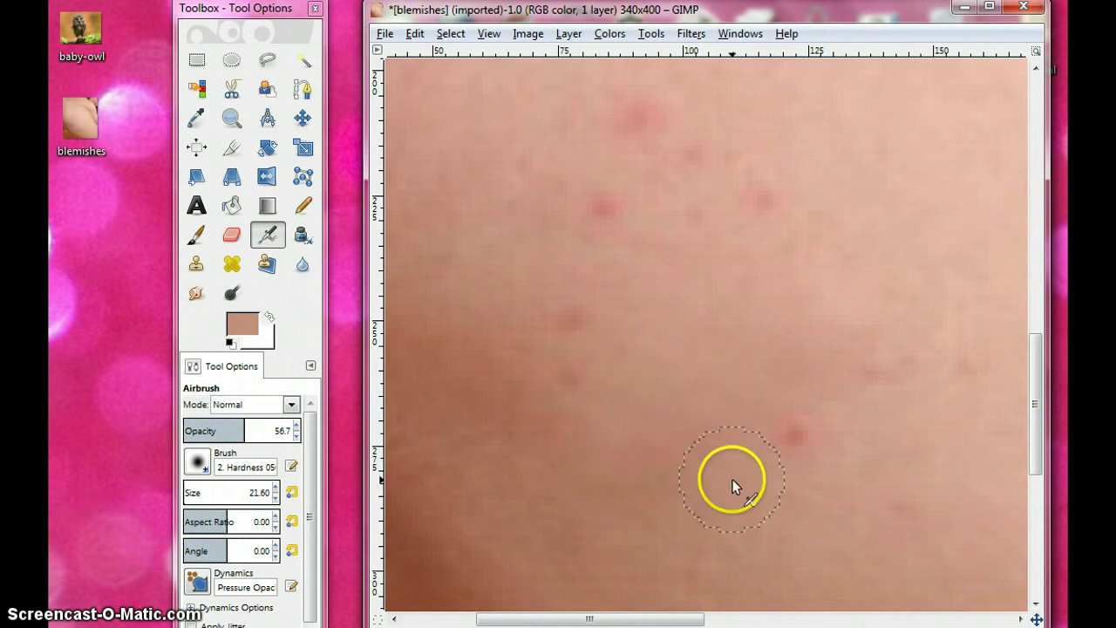
# - Sample the skin tone just below the covered blemish and lower the Airbrush opacity to 36.7
pyautogui.click(196, 118)
pyautogui.click(660, 481)
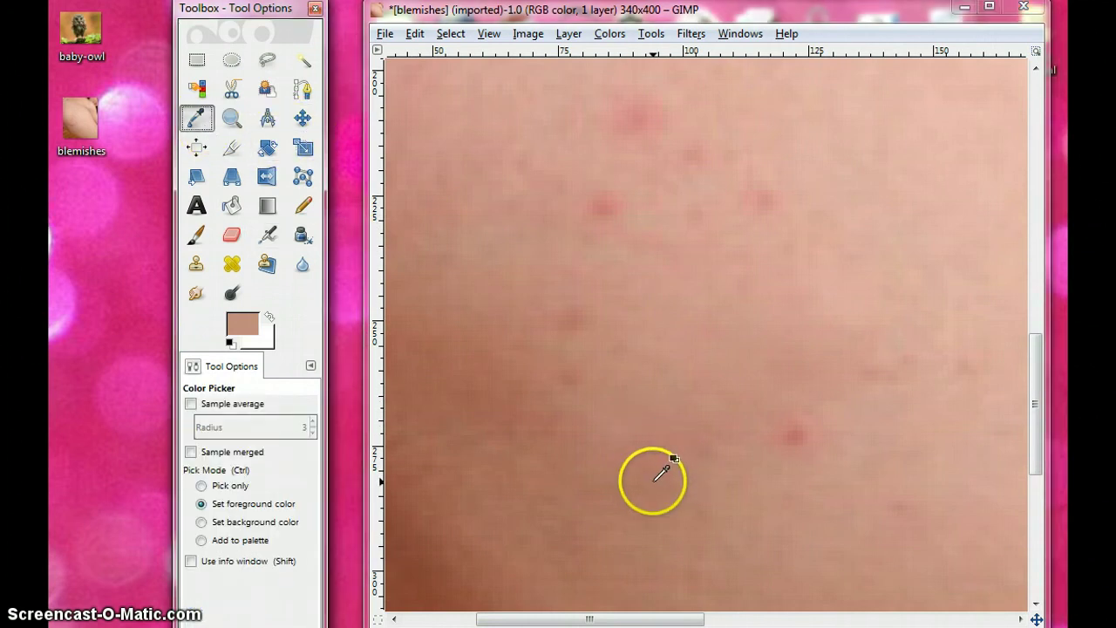
pyautogui.click(267, 235)
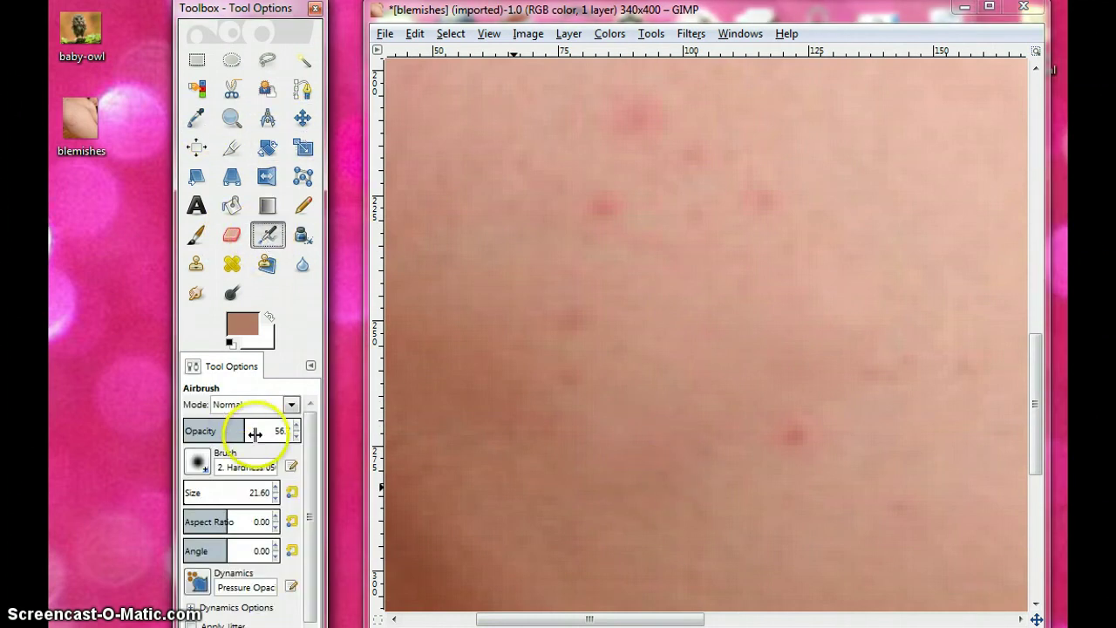
pyautogui.moveTo(252, 430); pyautogui.dragTo(221, 430)
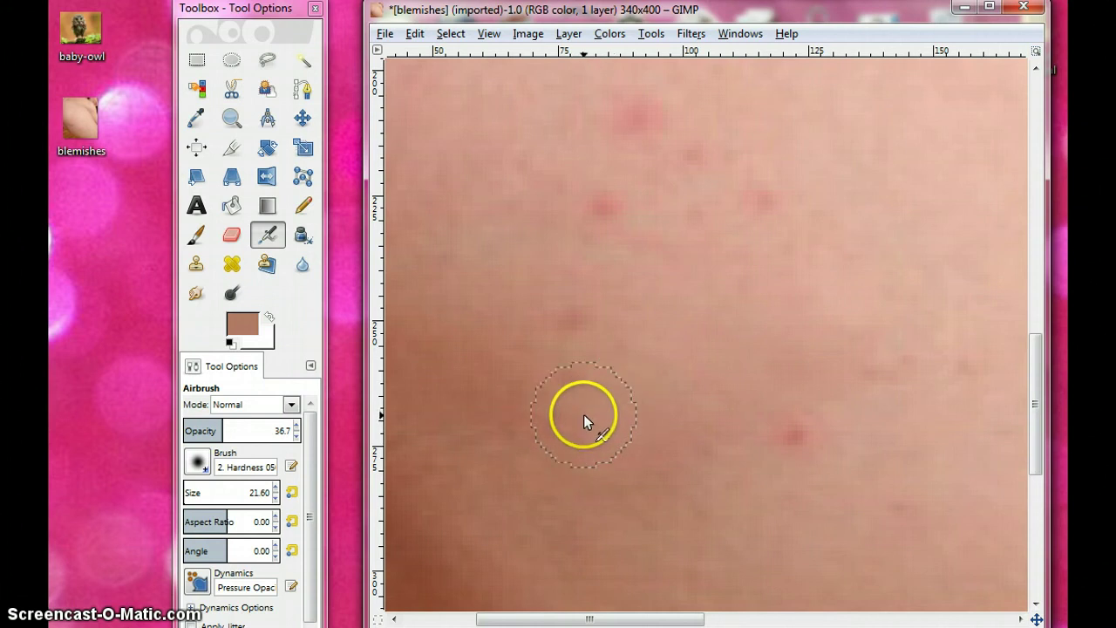
# - Airbrush over the remaining red spots around the covered blemish, blending them into the surrounding skin
pyautogui.scroll(-3, 640, 466)
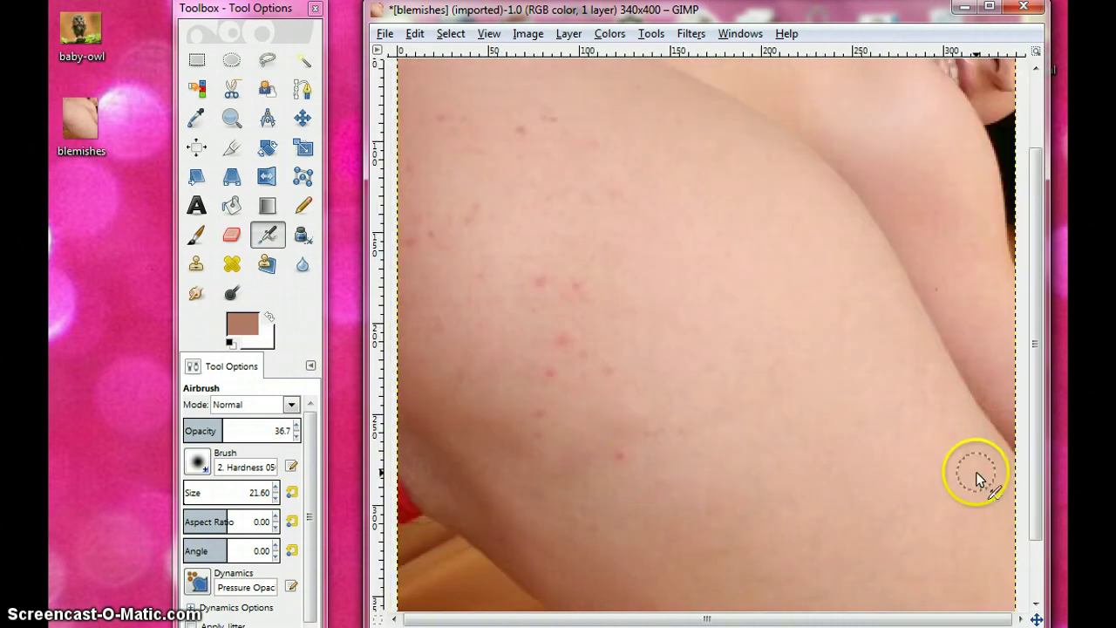
pyautogui.scroll(-1, 976, 472)
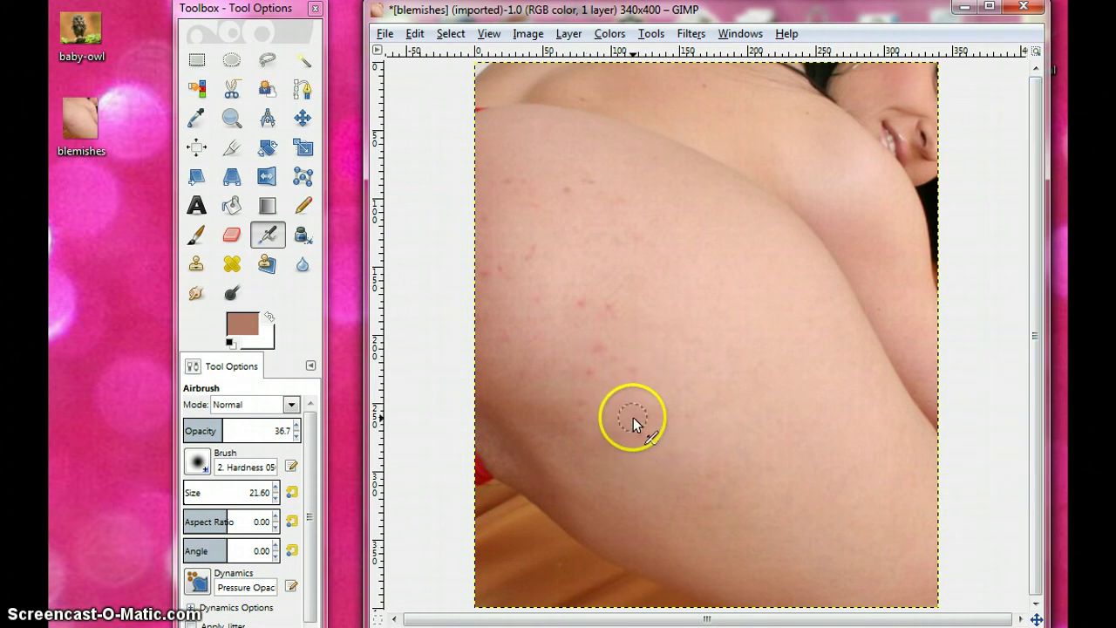
pyautogui.moveTo(633, 417)
pyautogui.mouseDown()
pyautogui.moveTo(645, 440)
pyautogui.moveTo(589, 428)
pyautogui.mouseUp()
pyautogui.click(258, 431)
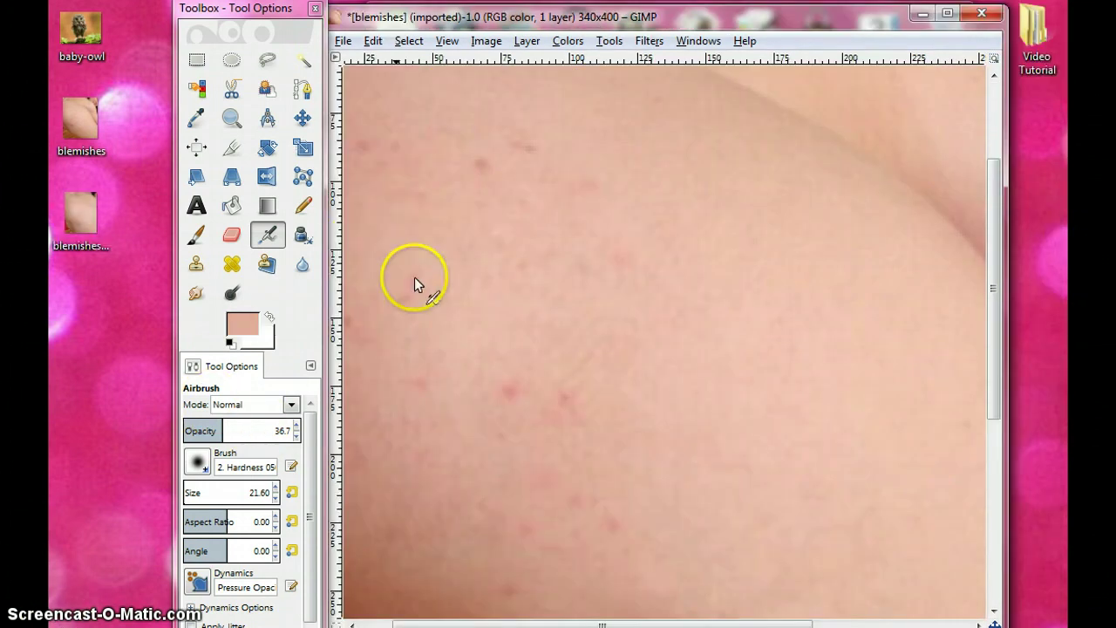
pyautogui.moveTo(424, 288); pyautogui.dragTo(360, 255)
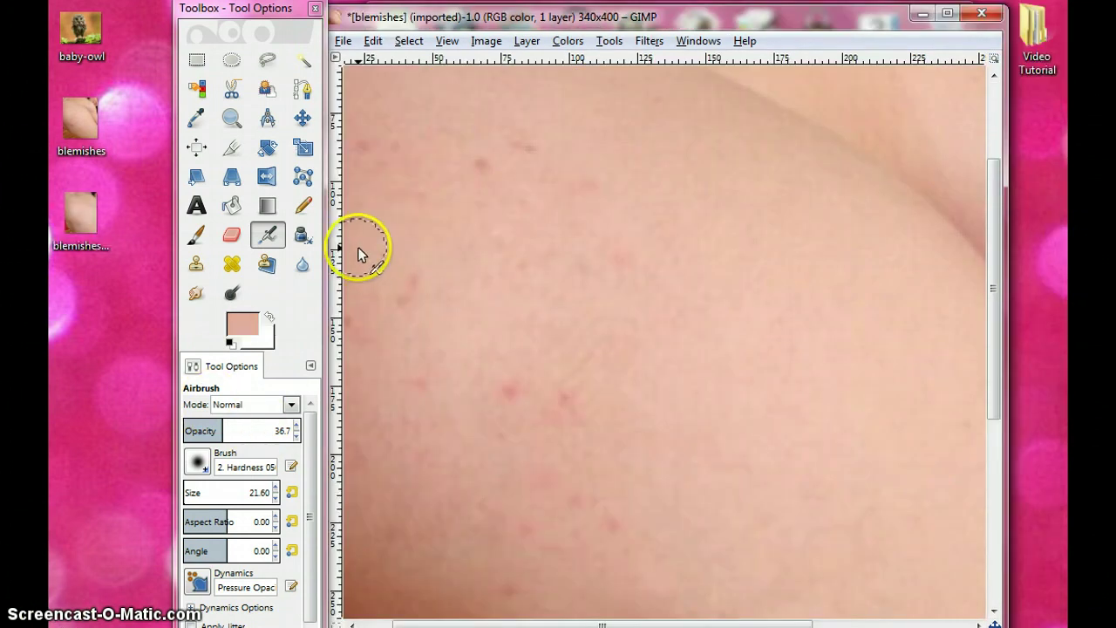
# - Compare the original blemishes image with blemishesafter side by side in Windows Photo Viewer, and minimize both windows
pyautogui.doubleClick(80, 211)
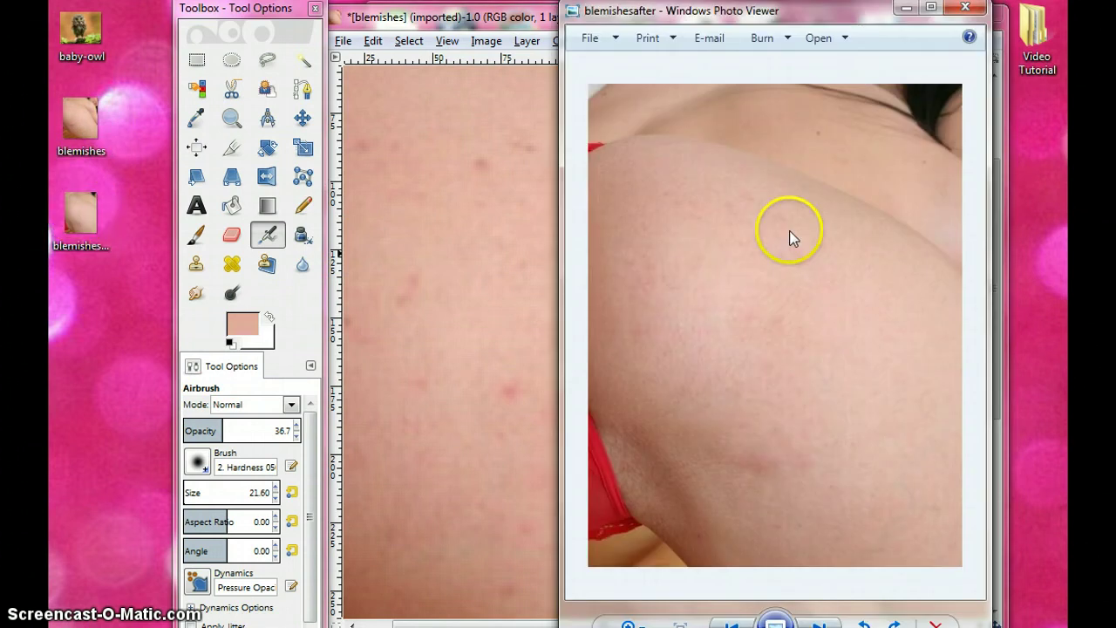
pyautogui.doubleClick(84, 109)
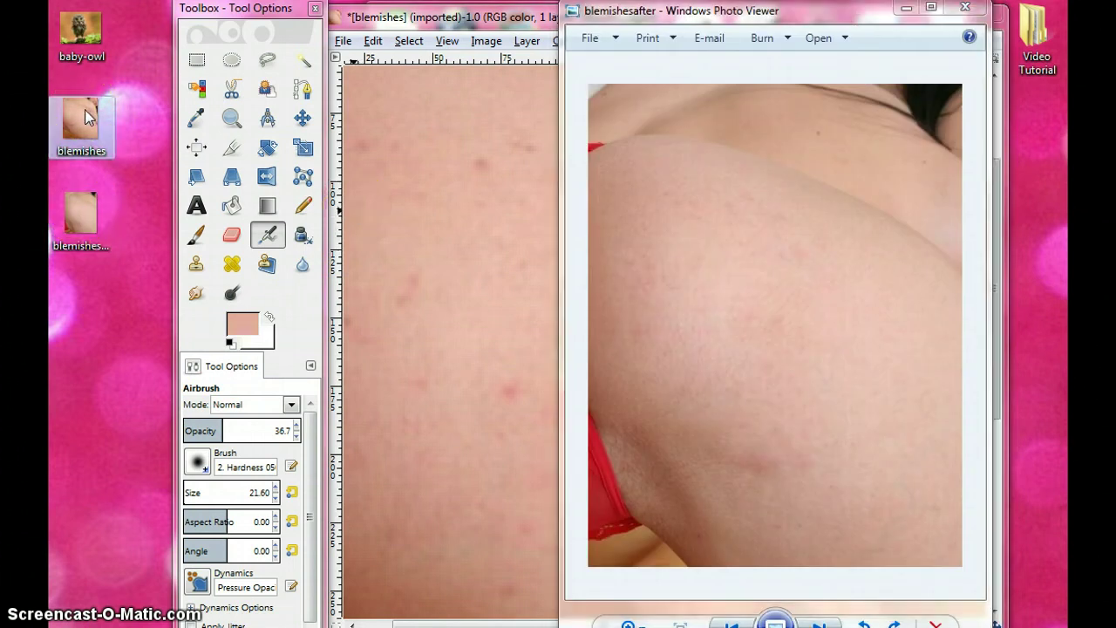
pyautogui.moveTo(802, 15); pyautogui.dragTo(375, 29)
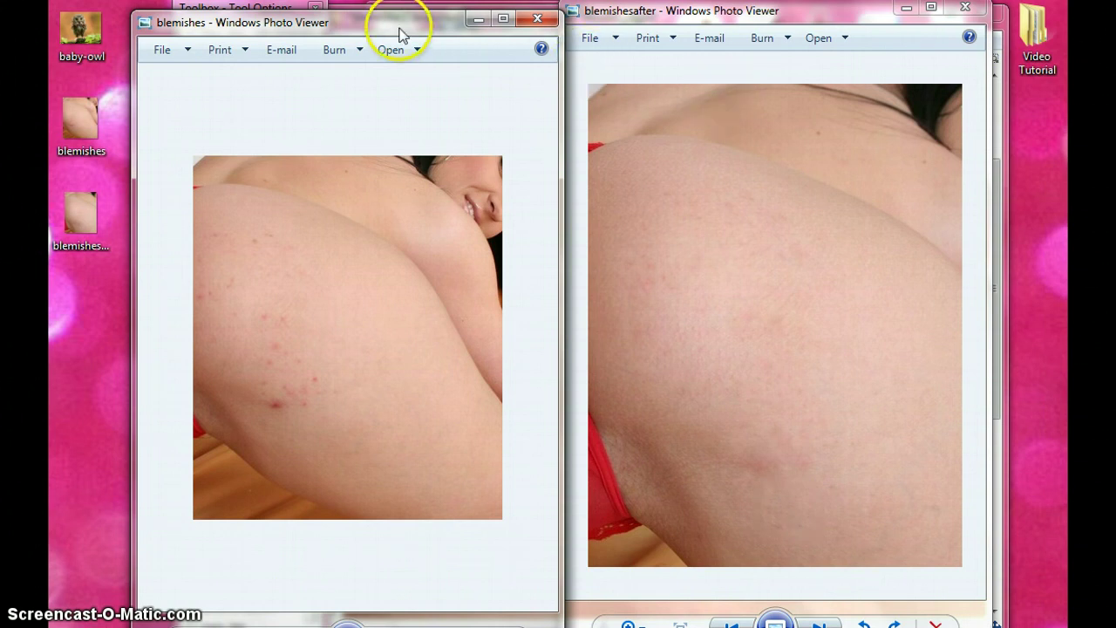
pyautogui.click(478, 21)
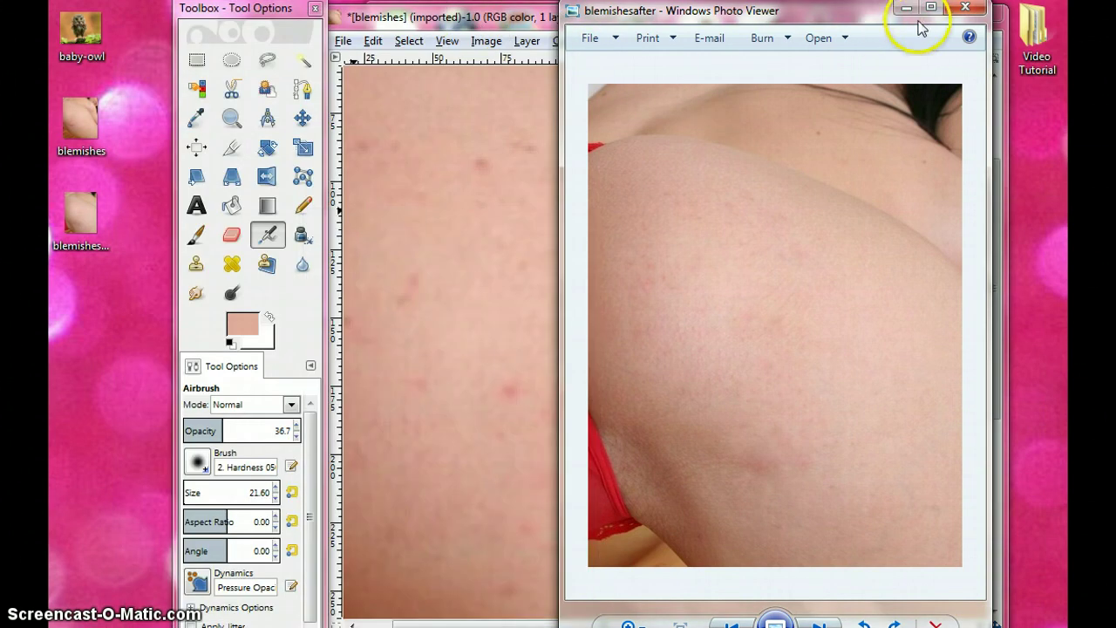
pyautogui.click(906, 8)
# - Export the retouched image to the Desktop as blemishes.jpg, replacing the existing file
pyautogui.moveTo(578, 23); pyautogui.dragTo(669, 21)
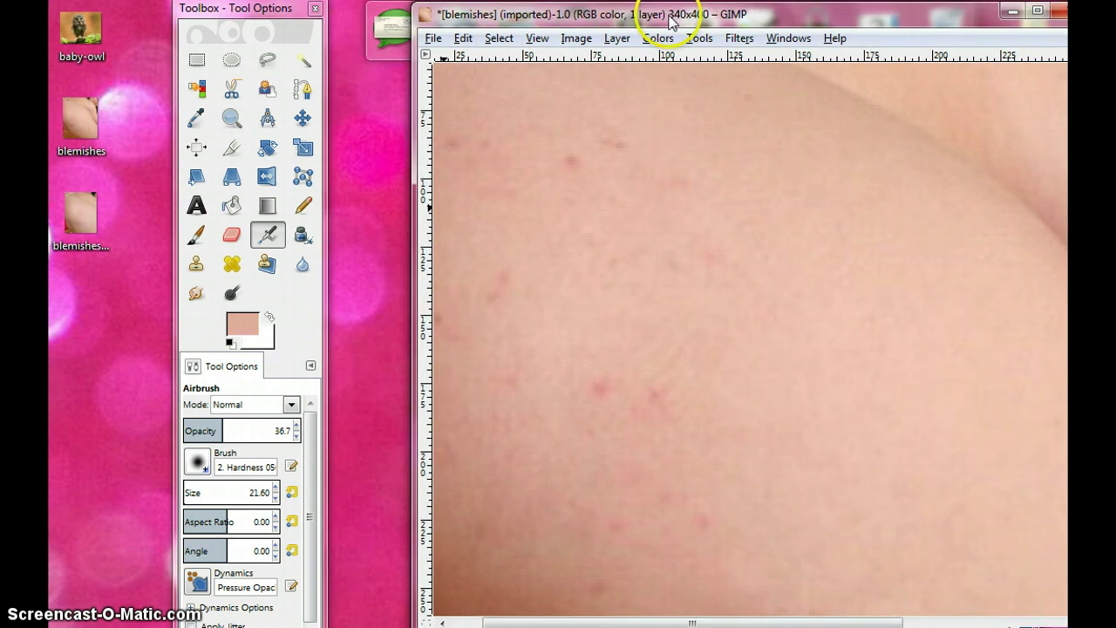
pyautogui.click(432, 38)
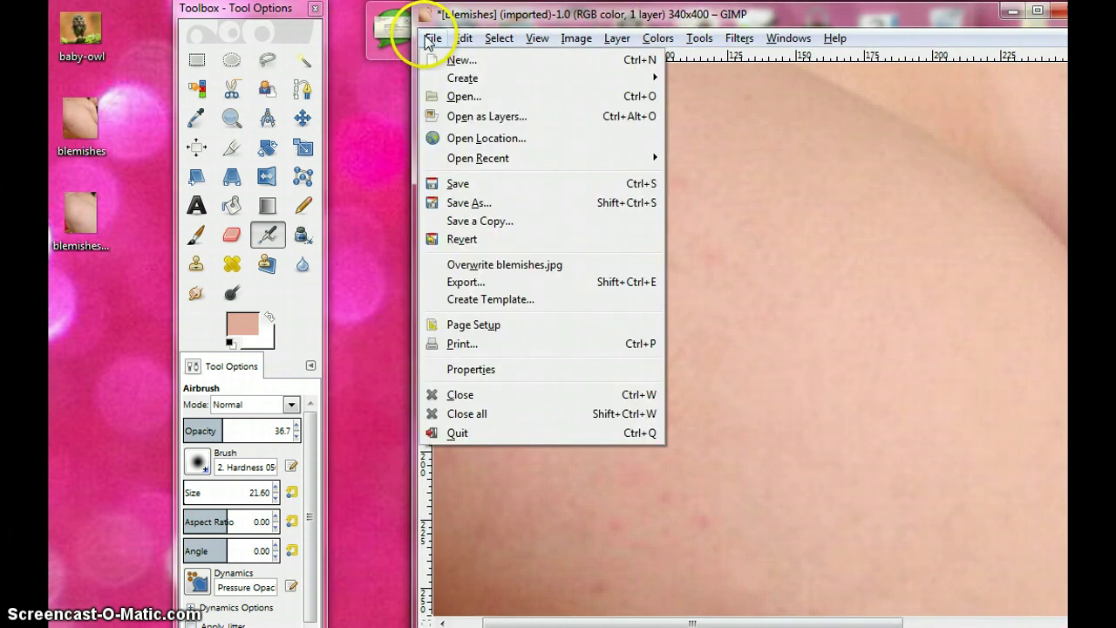
pyautogui.click(448, 281)
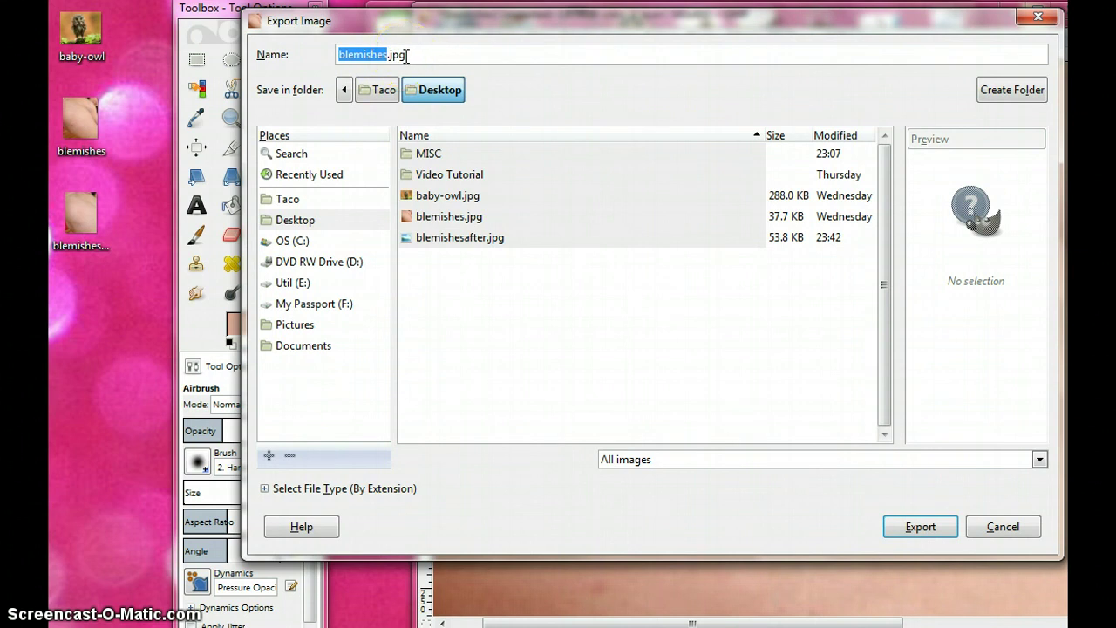
pyautogui.moveTo(443, 26)
pyautogui.mouseDown()
pyautogui.moveTo(456, 84)
pyautogui.moveTo(448, 17)
pyautogui.mouseUp()
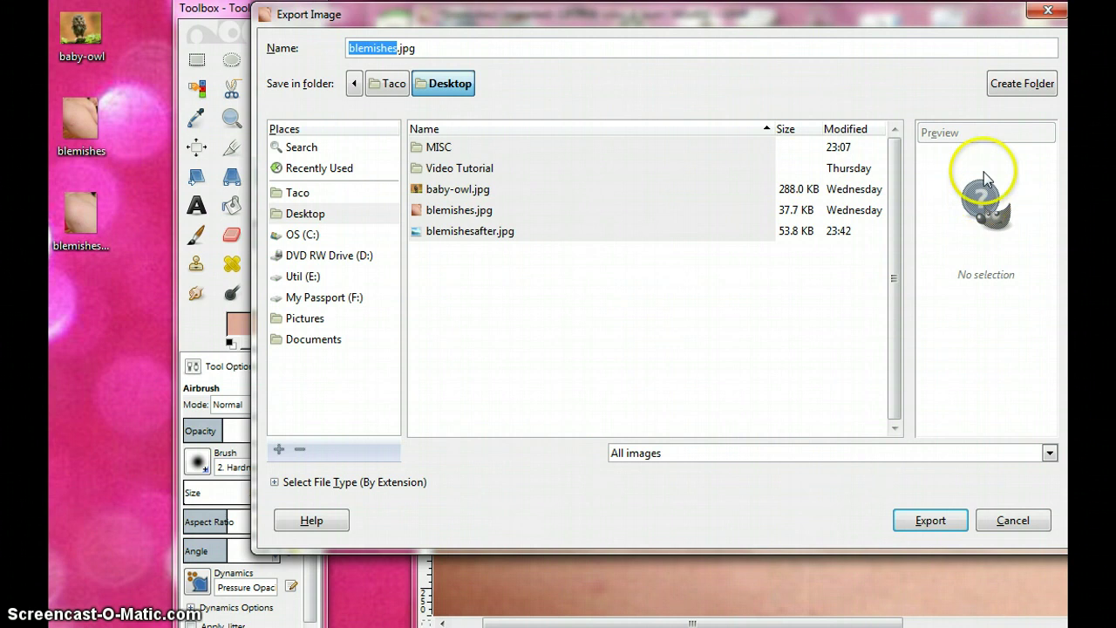
pyautogui.click(934, 524)
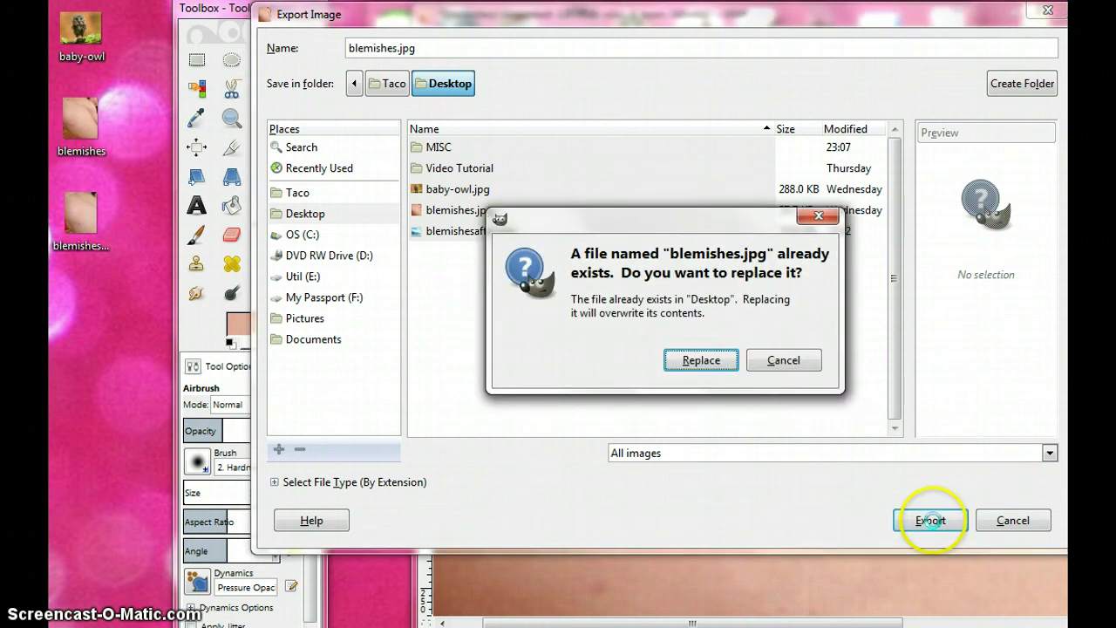
pyautogui.click(697, 359)
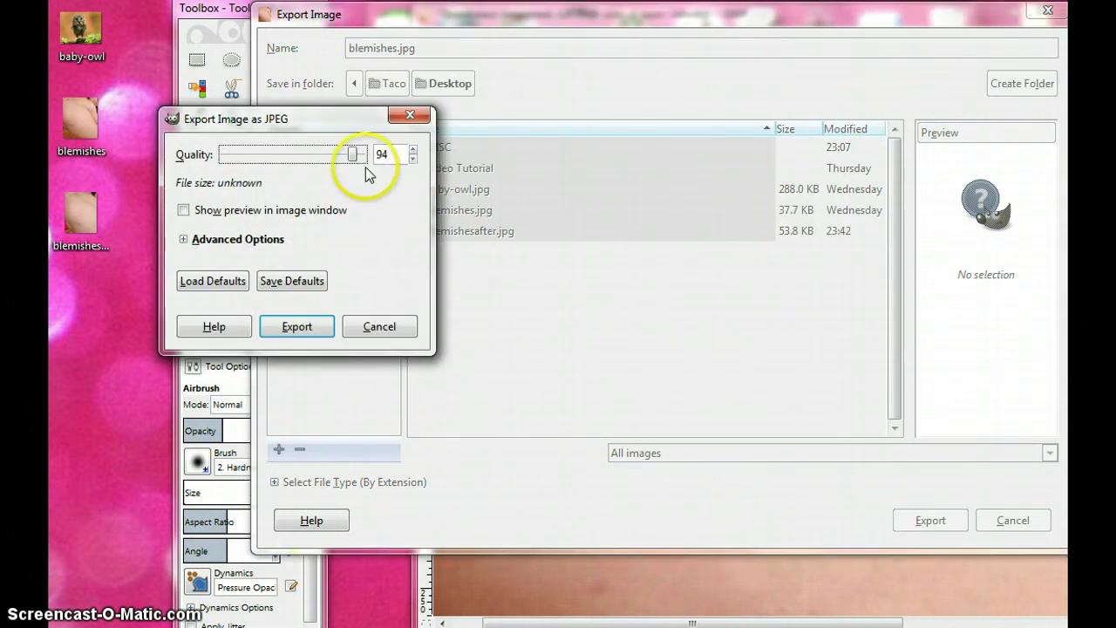
# - Set the JPEG quality to 100 with the preview shown in the image window, and complete the export
pyautogui.scroll(5, 377, 165)
pyautogui.click(187, 210)
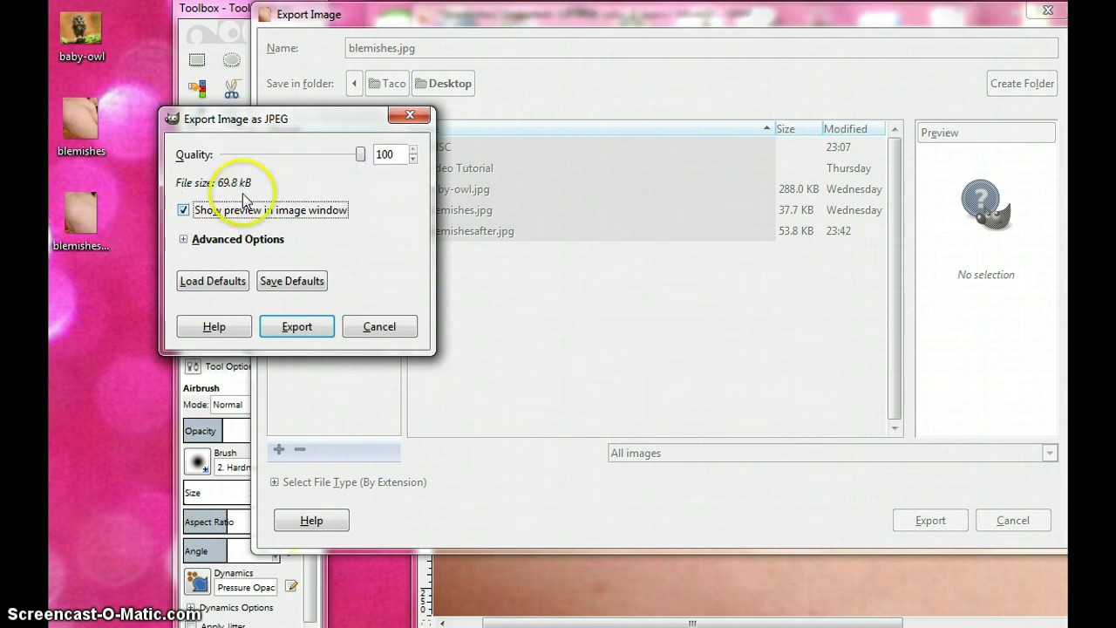
pyautogui.click(296, 327)
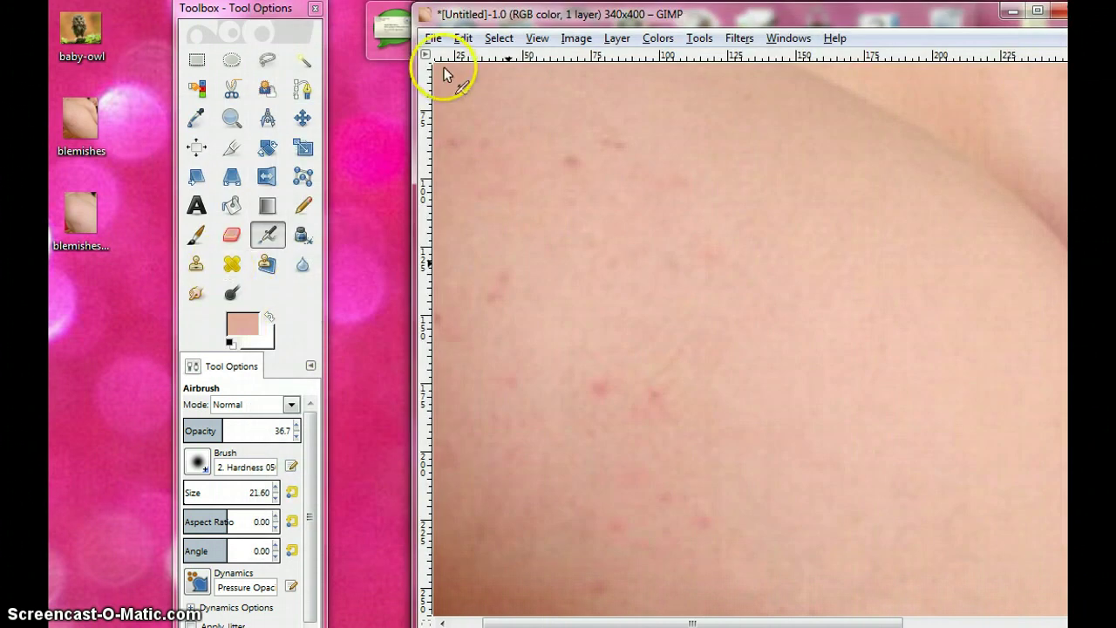
pyautogui.moveTo(941, 20); pyautogui.dragTo(804, 35)
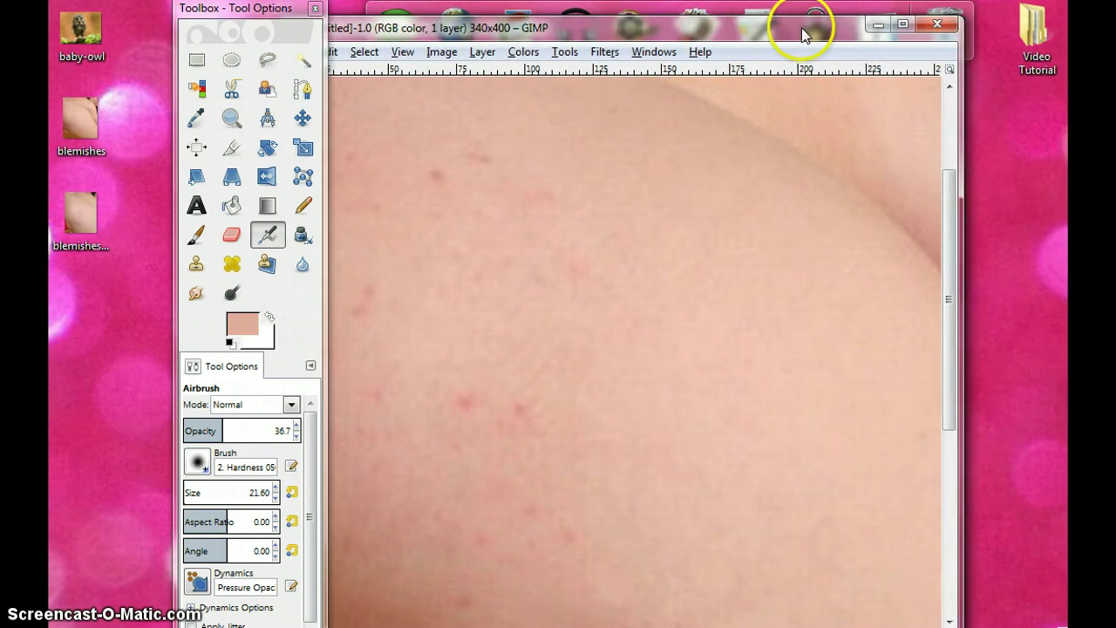